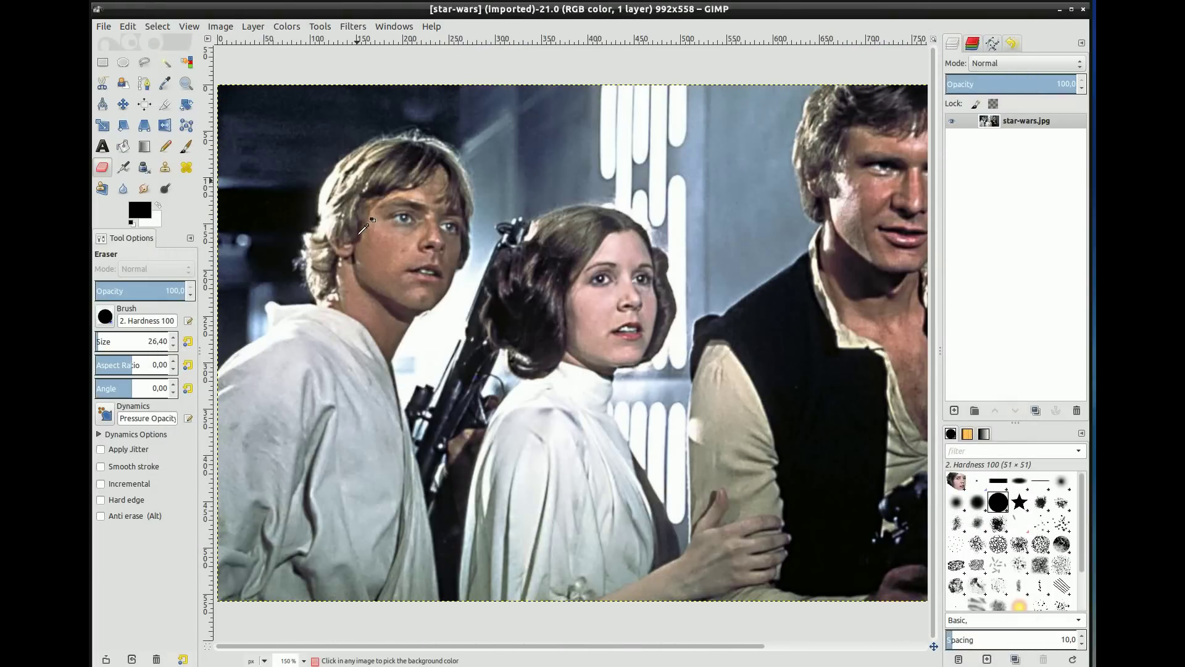
# Zoom to 200% on the two faces and pick the Free Select tool
pyautogui.keyDown('ctrl'); pyautogui.scroll(1, 364, 228); pyautogui.keyUp('ctrl')
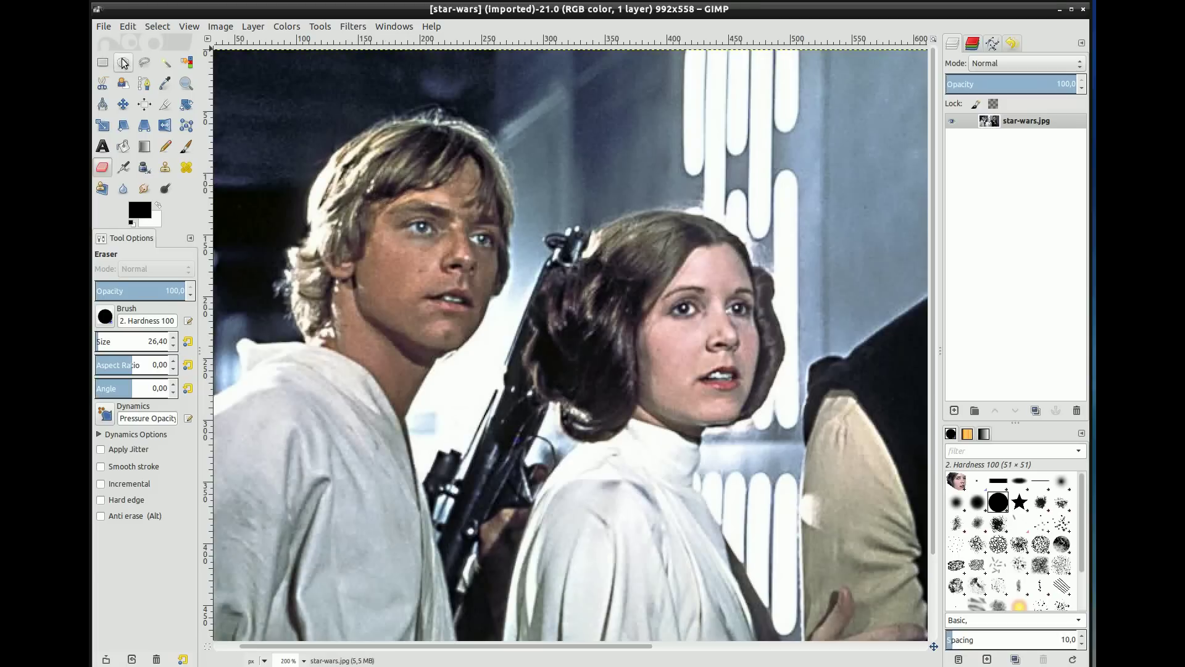
pyautogui.click(144, 62)
# Outline the left man's face with a closed freehand selection from hairline around the jaw
pyautogui.keyDown('ctrl'); pyautogui.scroll(1, 412, 191); pyautogui.keyUp('ctrl')
pyautogui.click(412, 191)
pyautogui.click(368, 221)
pyautogui.click(359, 354)
pyautogui.click(463, 419)
pyautogui.click(496, 406)
pyautogui.click(529, 342)
pyautogui.click(535, 284)
pyautogui.click(537, 230)
pyautogui.click(494, 218)
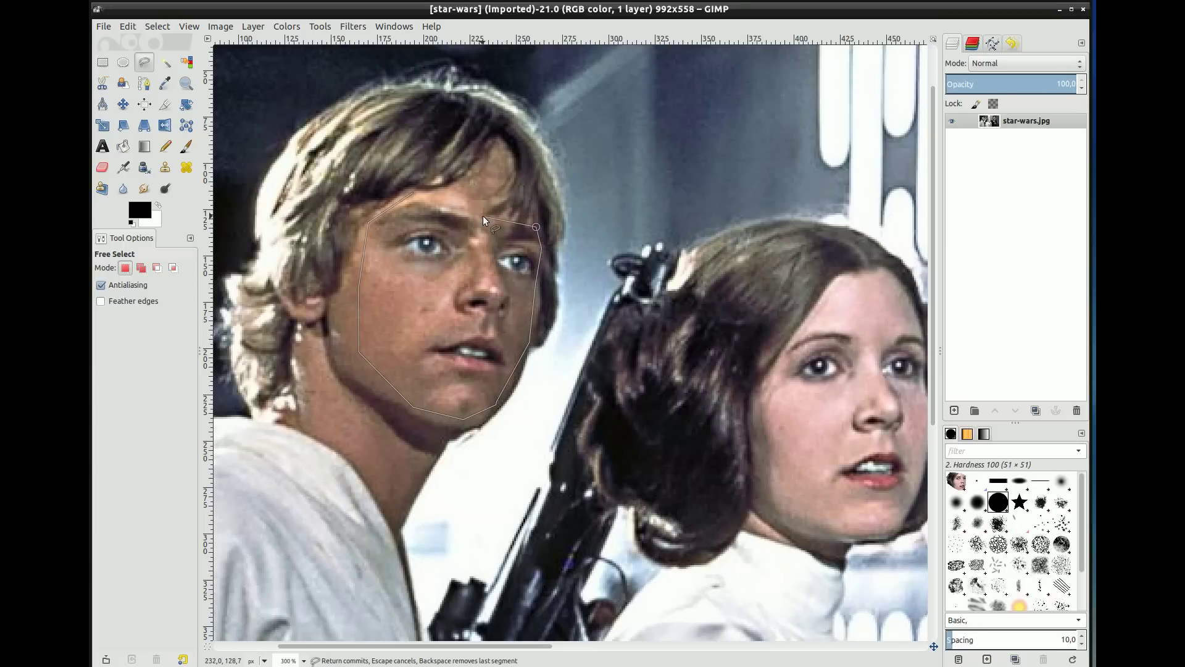
pyautogui.click(412, 193)
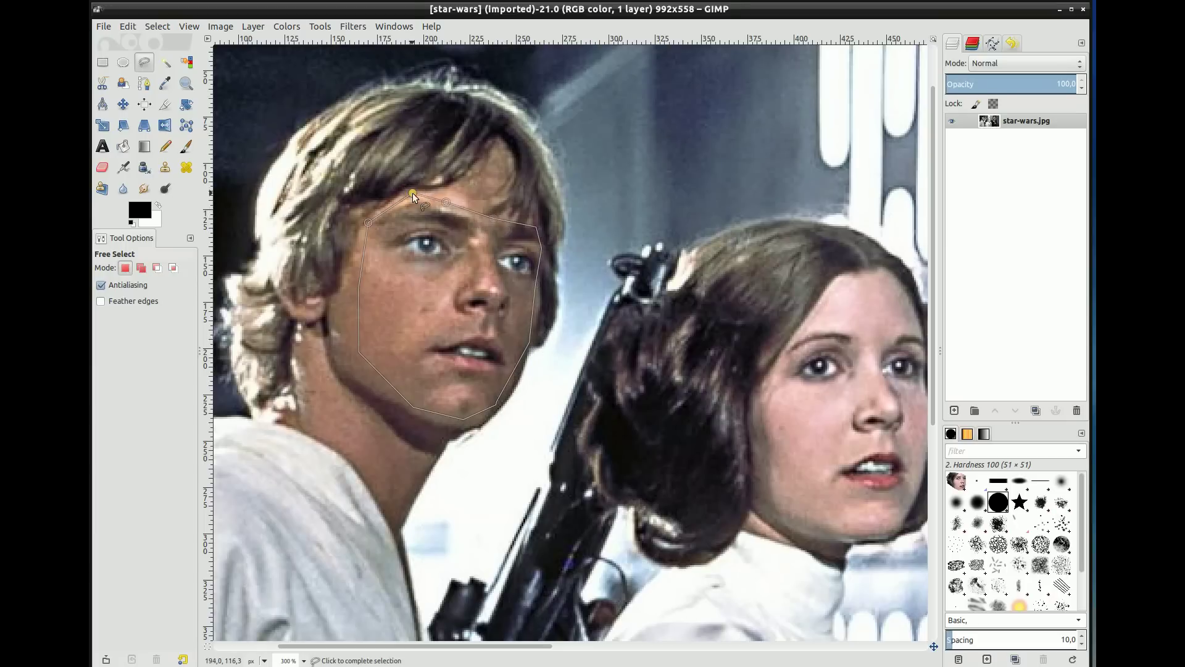
# Copy the selected face and paste it as a floating selection
pyautogui.click(135, 27)
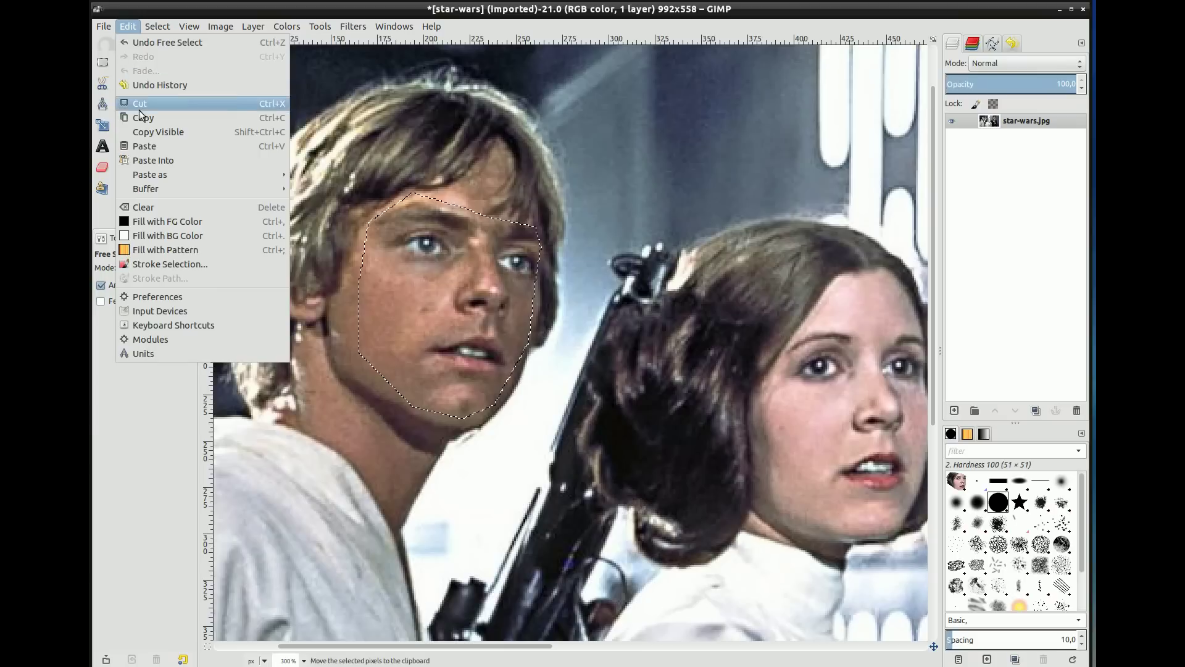
pyautogui.click(139, 110)
pyautogui.click(128, 27)
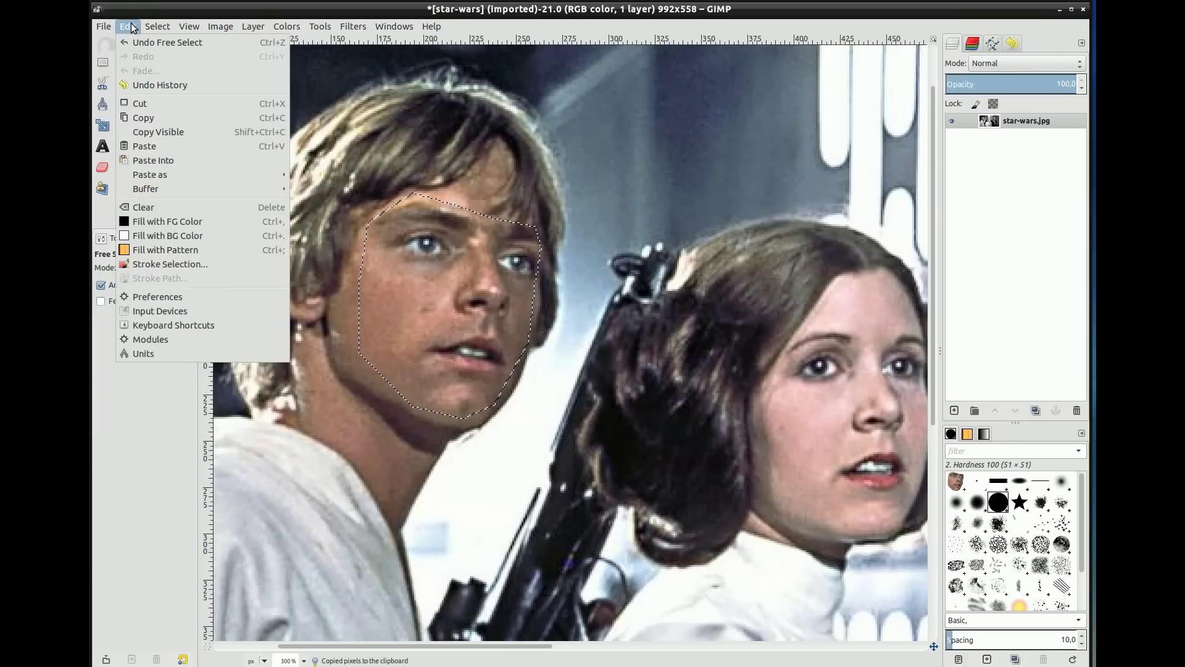
pyautogui.click(169, 145)
# Move the pasted man's face onto the woman's face and rotate it about -11°
pyautogui.moveTo(446, 284); pyautogui.dragTo(847, 389)
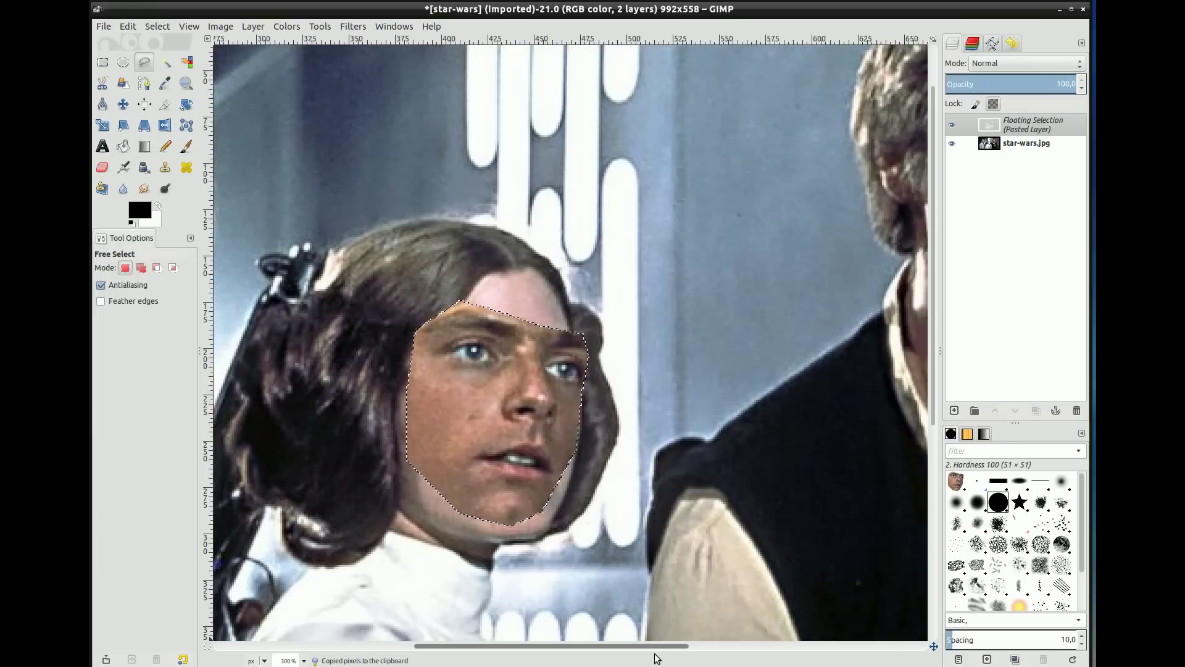
pyautogui.moveTo(518, 653); pyautogui.dragTo(650, 653)
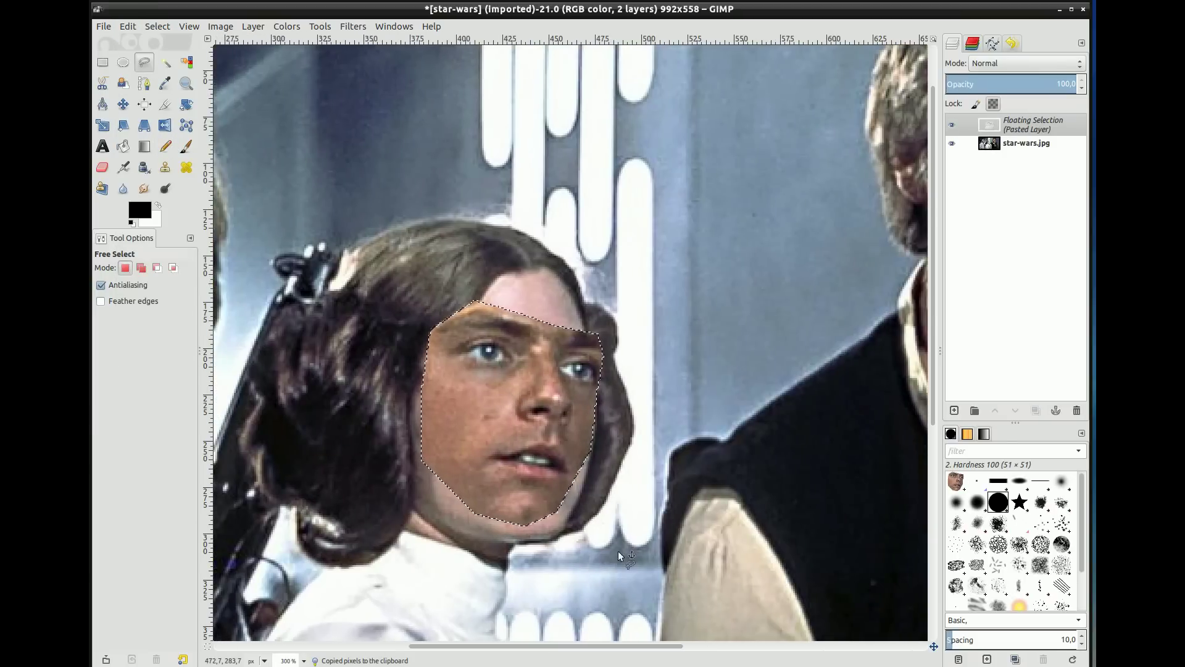
pyautogui.click(186, 103)
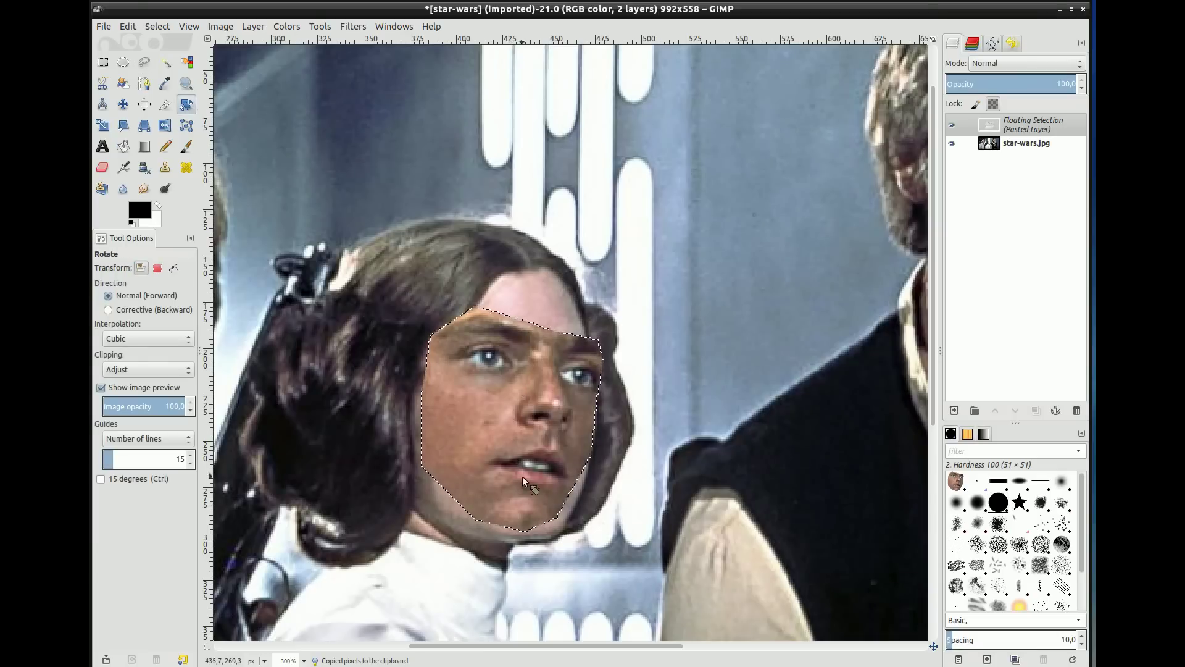
pyautogui.moveTo(523, 475); pyautogui.dragTo(534, 476)
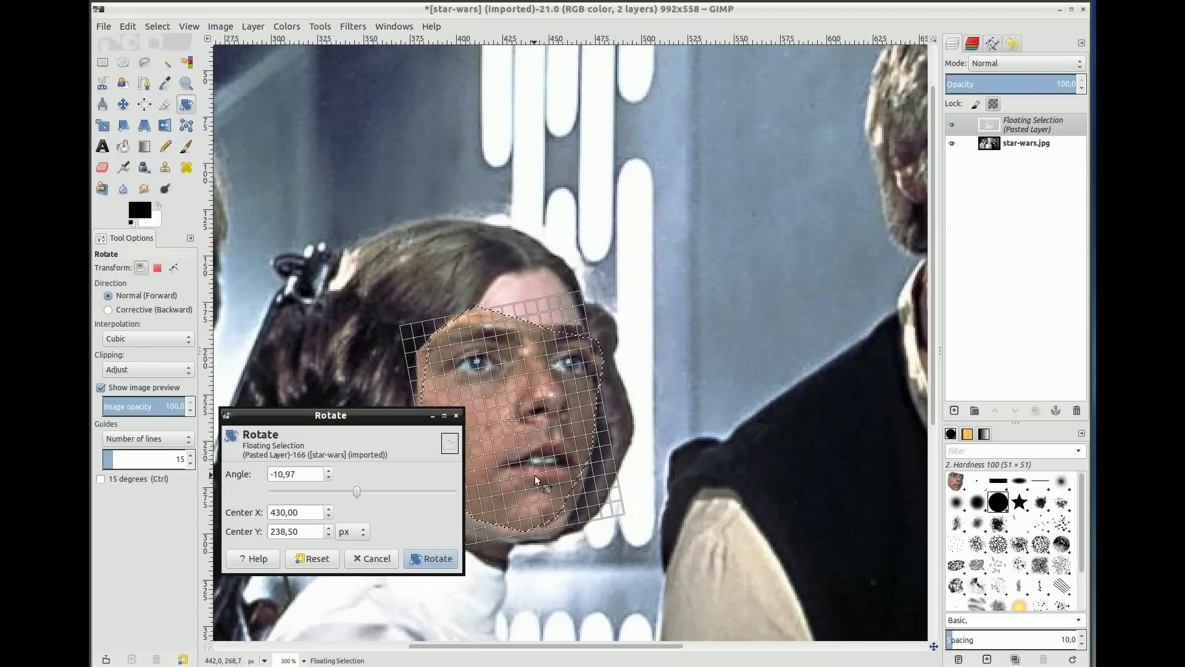
pyautogui.click(418, 558)
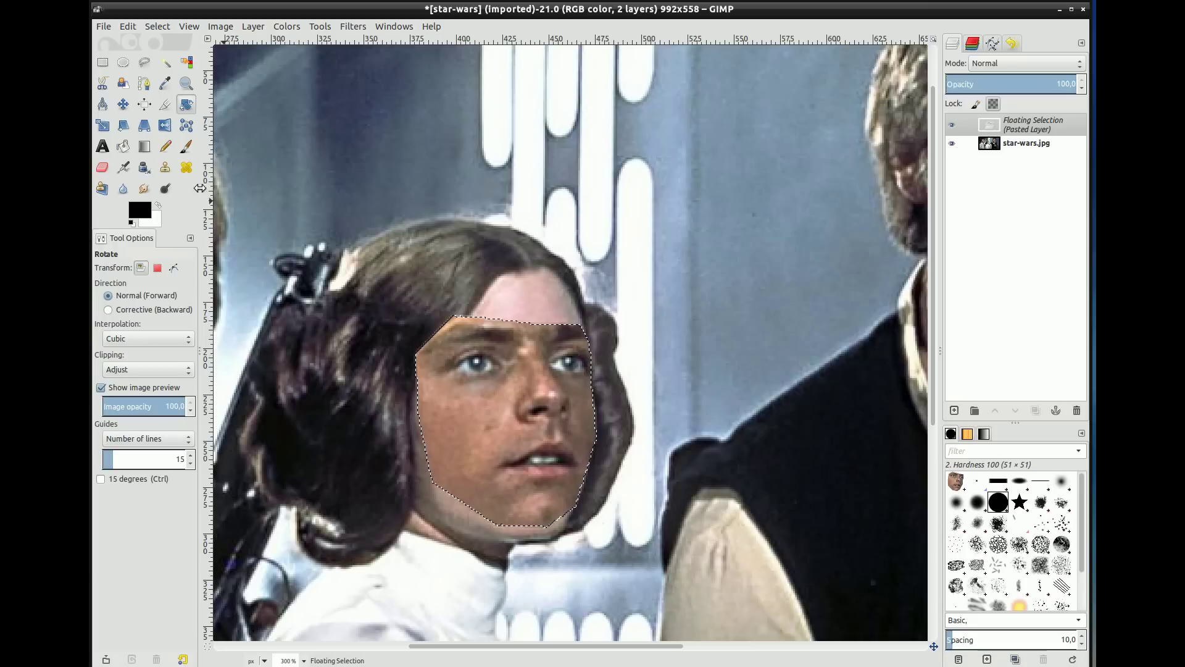
# Nudge the pasted face slightly down and left, then make it a new layer
pyautogui.click(123, 103)
pyautogui.moveTo(458, 382); pyautogui.dragTo(454, 392)
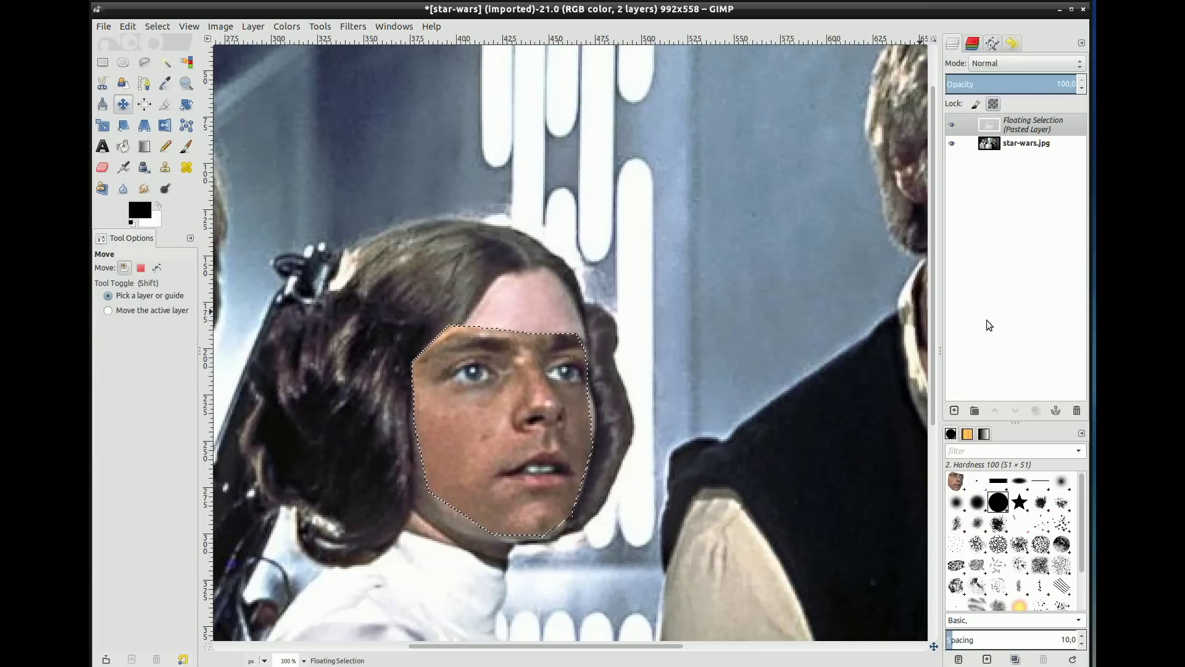
pyautogui.click(954, 410)
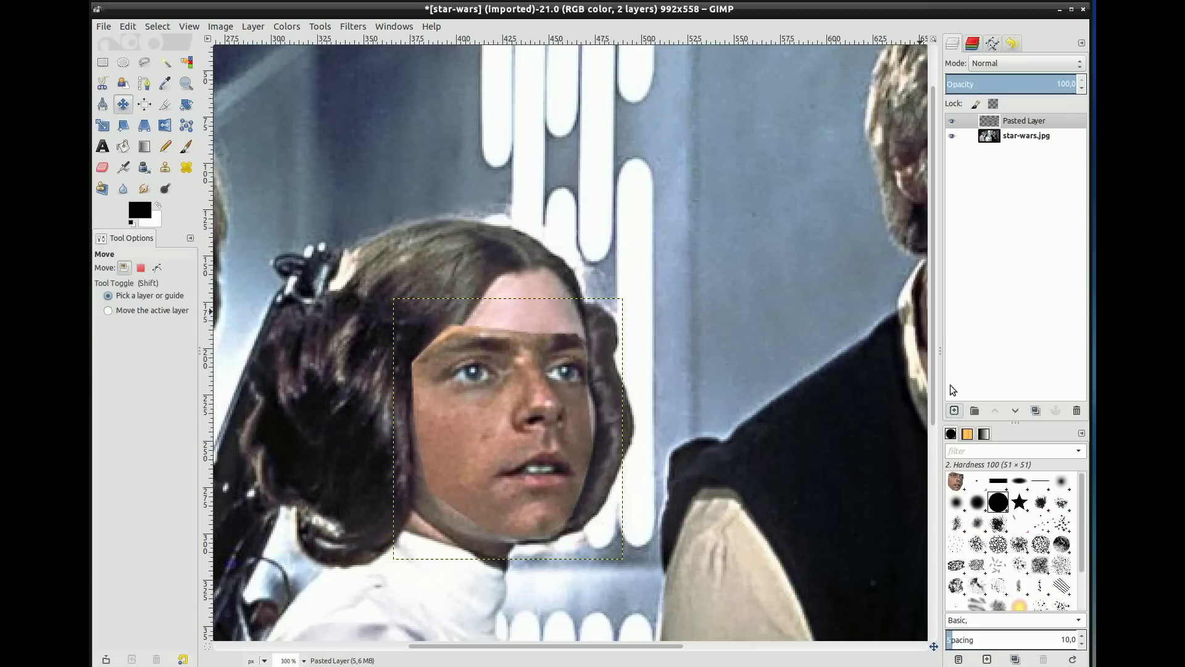
# Erase the dark leftover edges under the pasted chin and beside the cheek
pyautogui.click(103, 167)
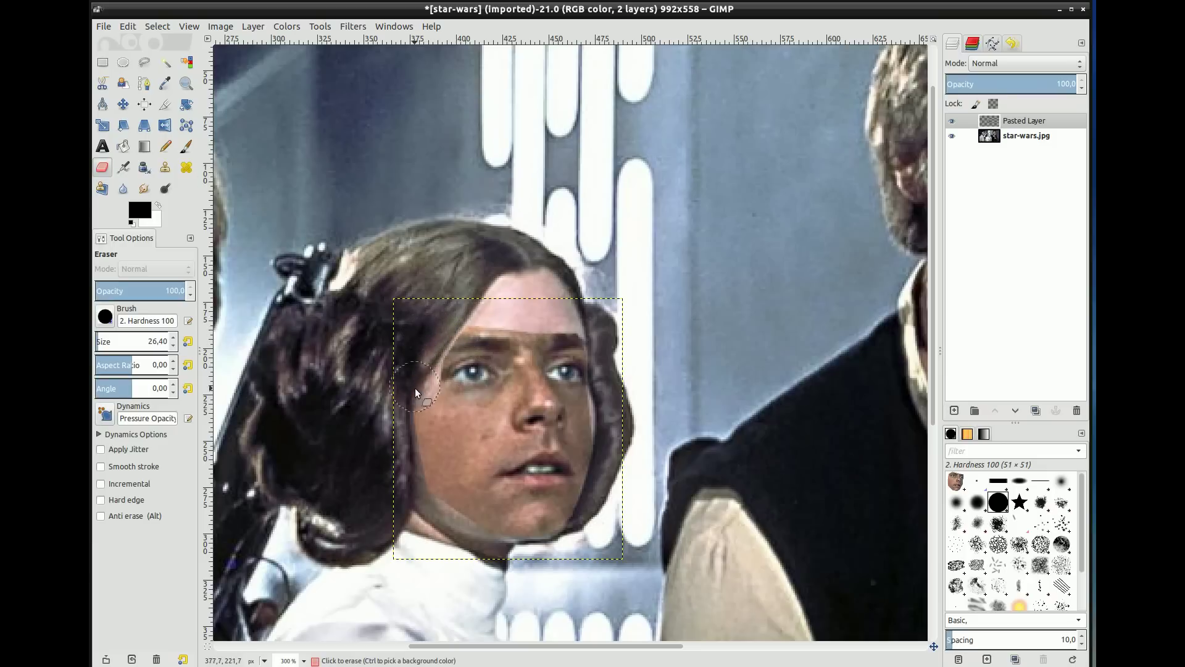
pyautogui.moveTo(501, 552); pyautogui.dragTo(547, 559)
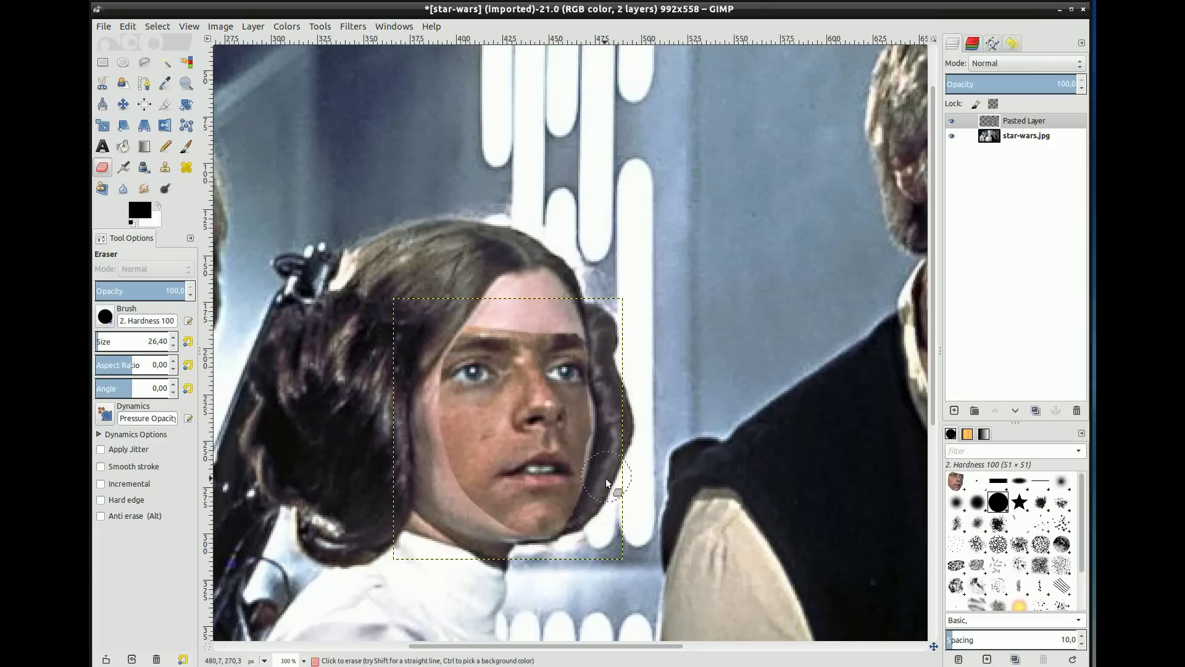
pyautogui.moveTo(597, 508); pyautogui.dragTo(608, 529)
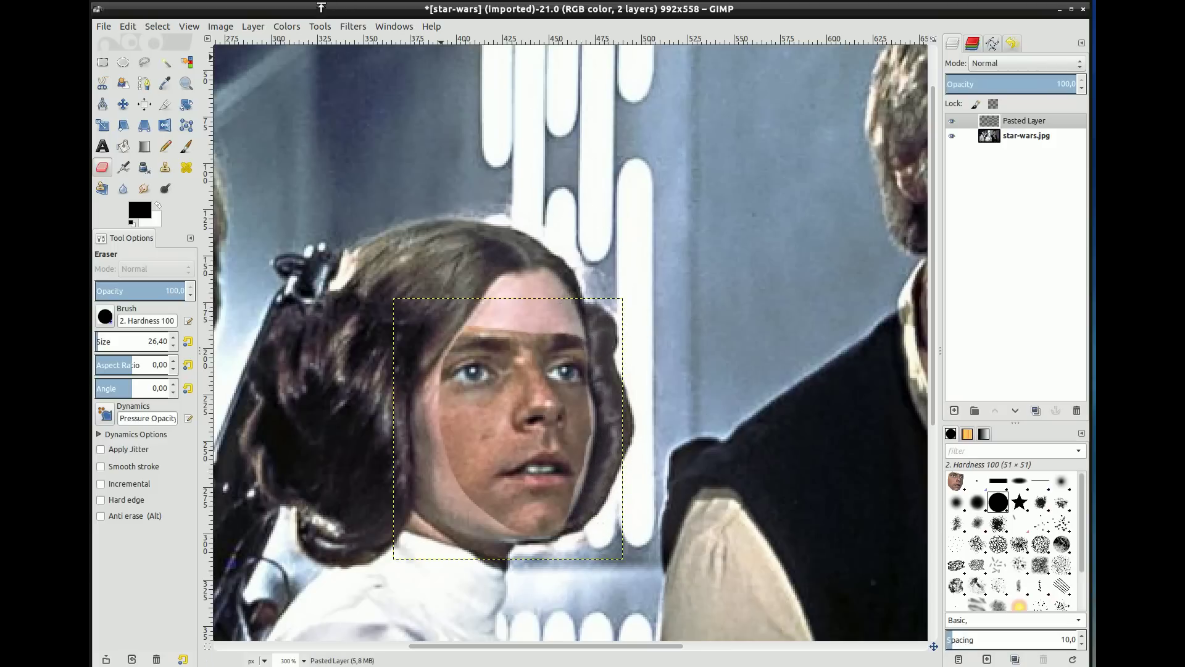
pyautogui.click(287, 26)
# Brighten the pasted face with a raised Curves Value curve
pyautogui.click(303, 127)
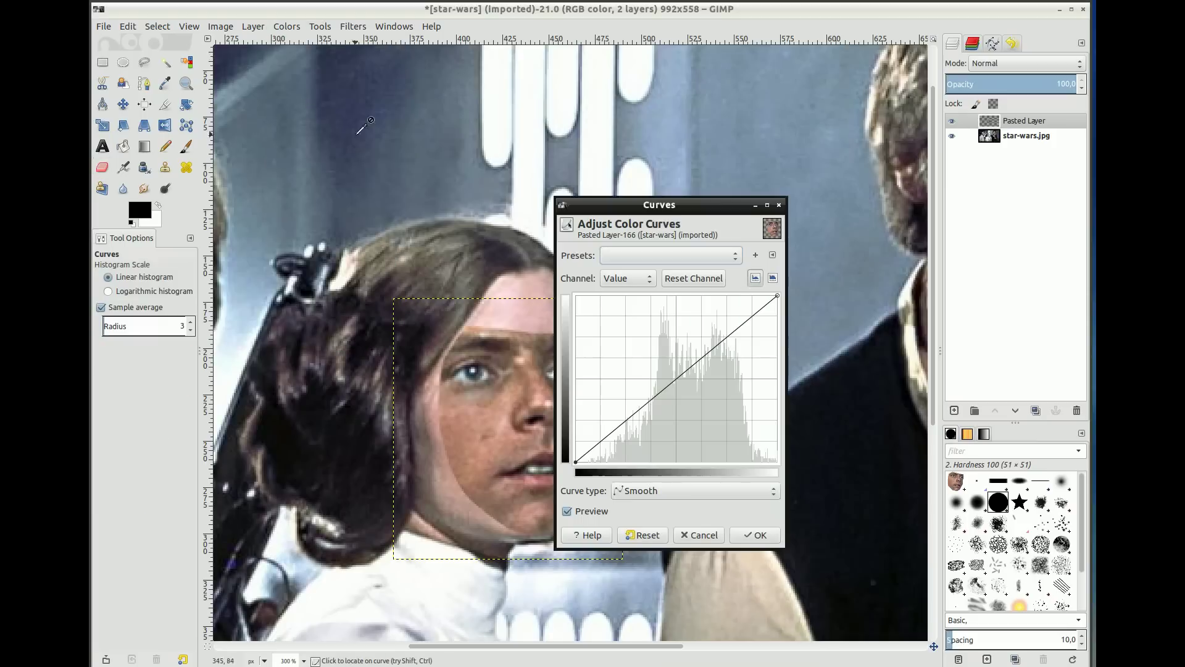
pyautogui.moveTo(644, 200); pyautogui.dragTo(772, 210)
pyautogui.moveTo(753, 426); pyautogui.dragTo(759, 389)
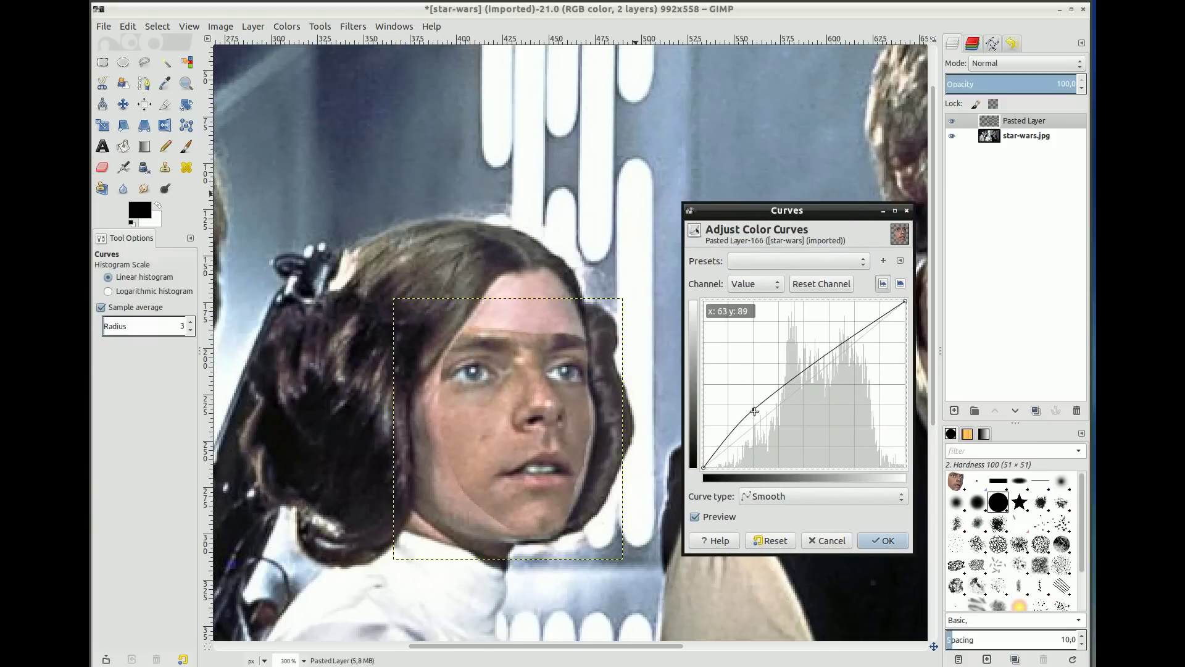
pyautogui.moveTo(846, 332); pyautogui.dragTo(846, 321)
pyautogui.click(880, 540)
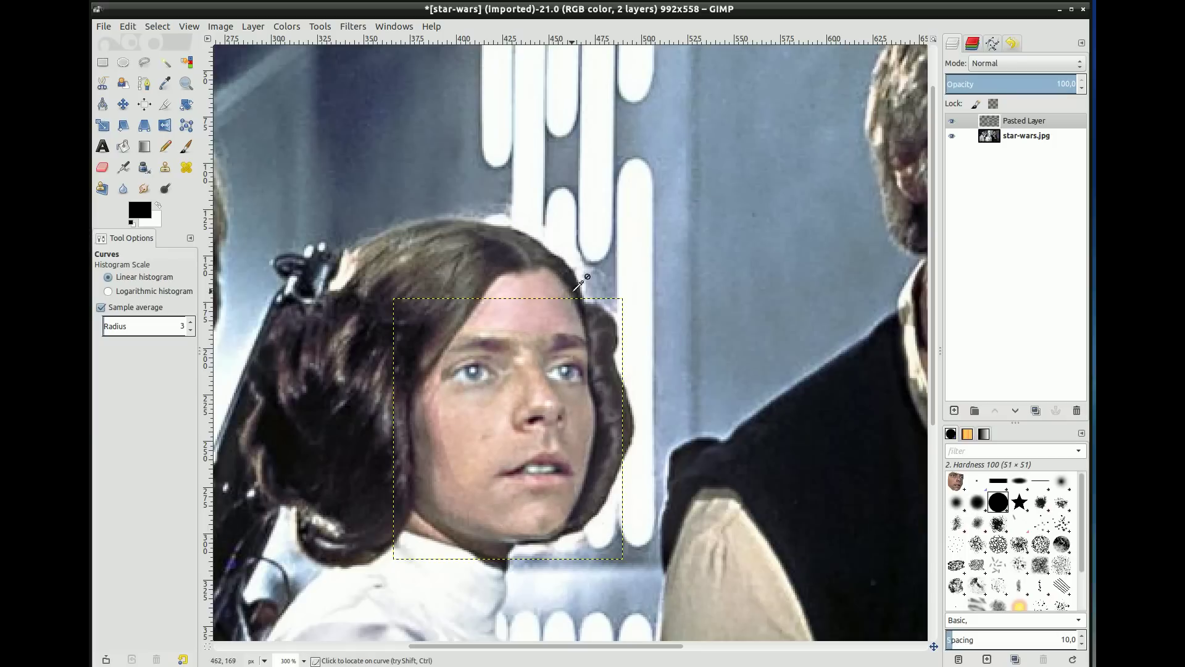
# Compare against the original by toggling the Pasted Layer, leave it hidden, and activate star-wars.jpg
pyautogui.click(953, 121)
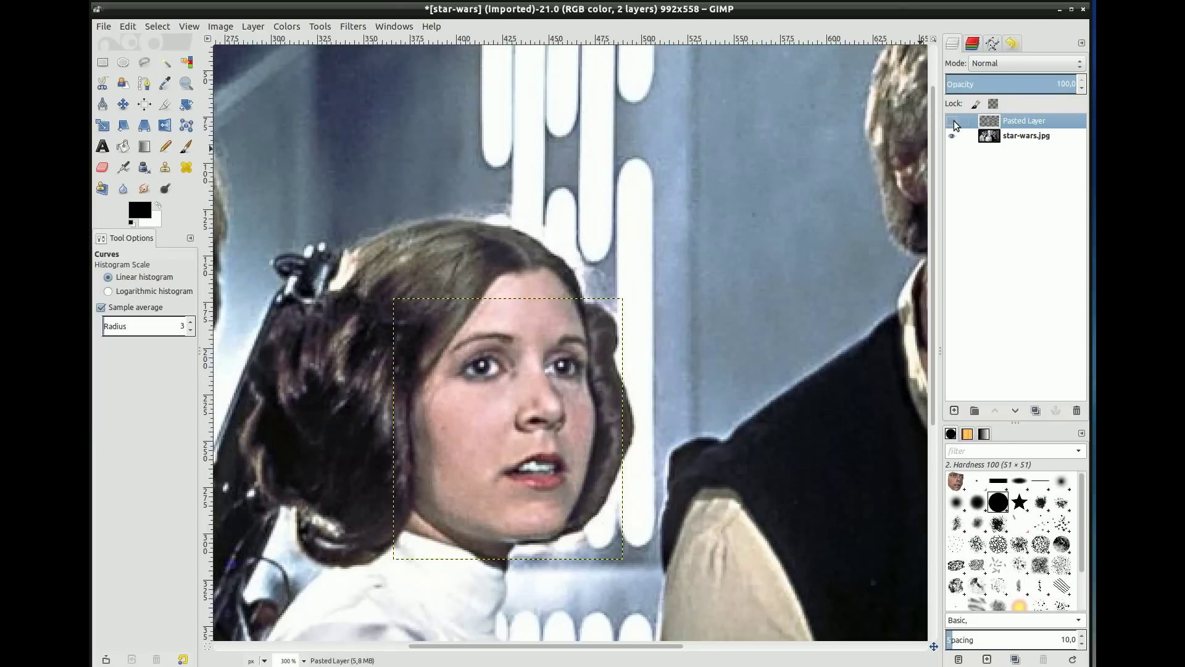
pyautogui.click(951, 121)
pyautogui.press('-')
pyautogui.press('-')
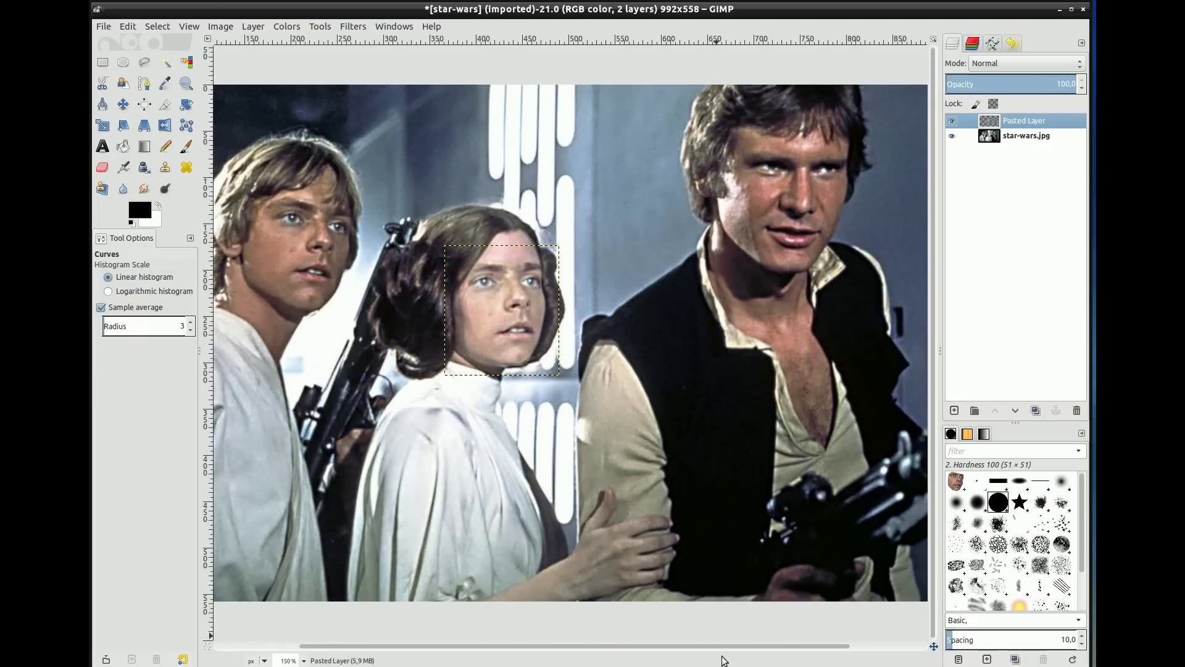
pyautogui.moveTo(735, 645); pyautogui.dragTo(652, 645)
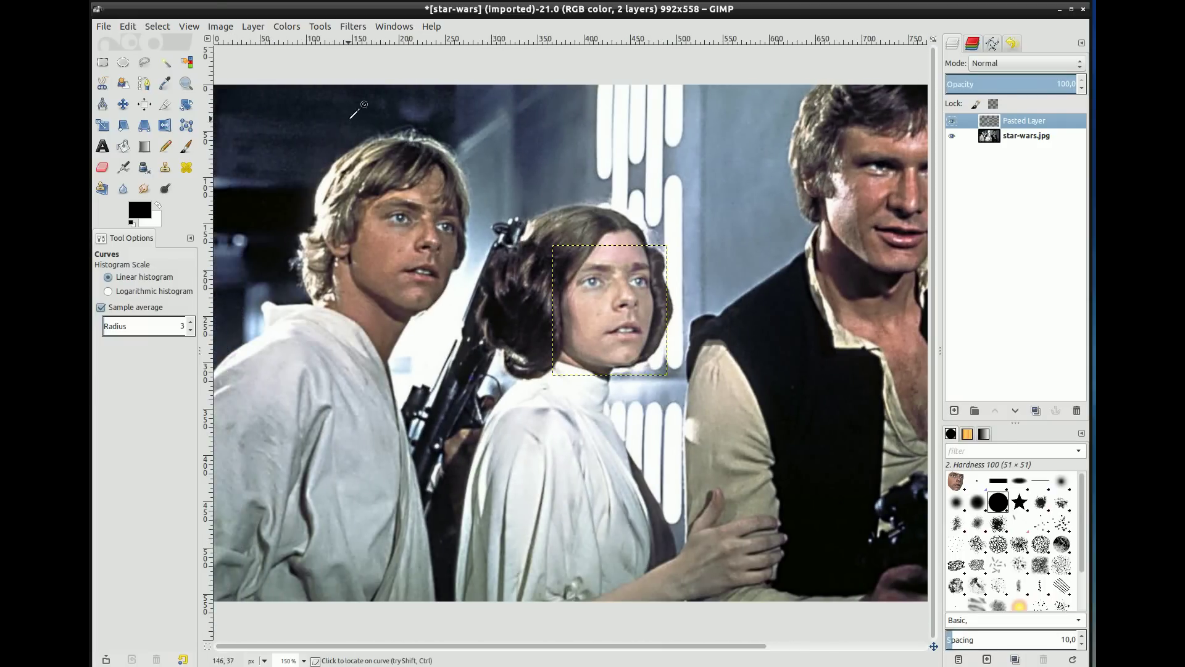
pyautogui.press('+')
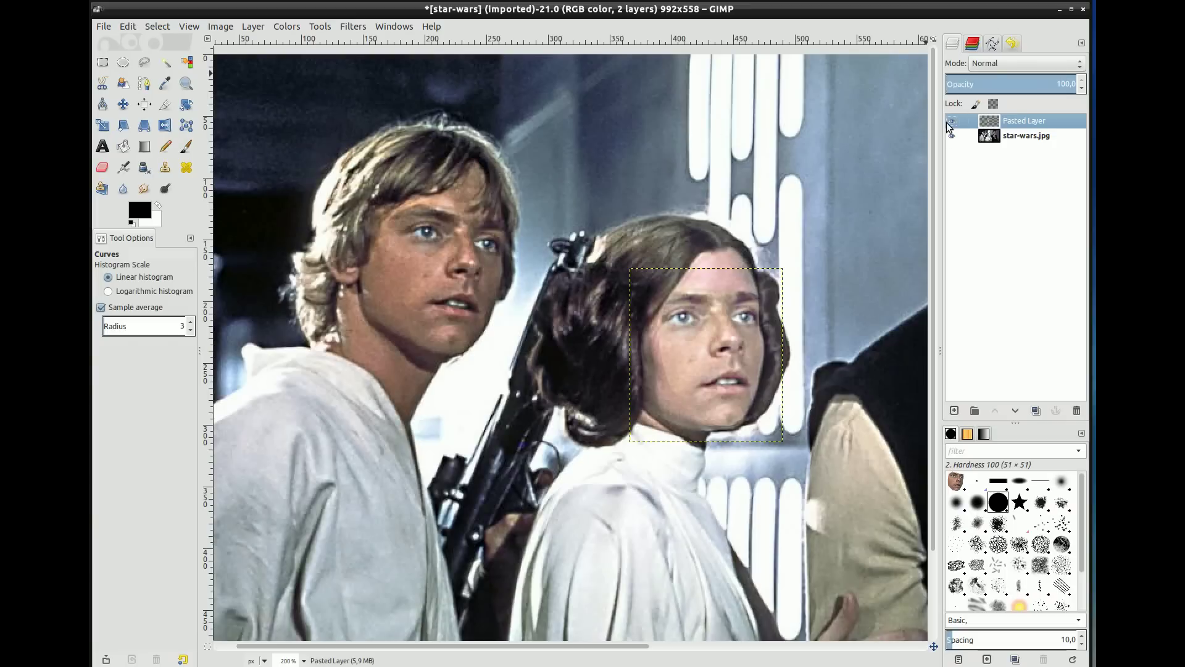
pyautogui.click(952, 121)
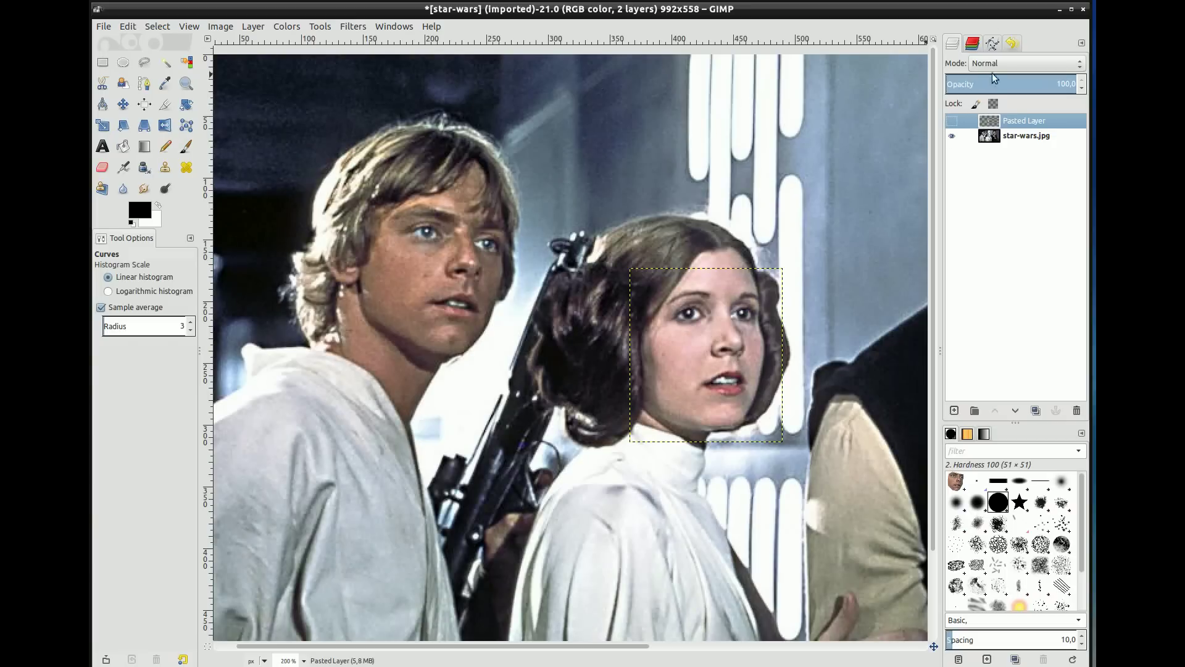
pyautogui.click(1024, 137)
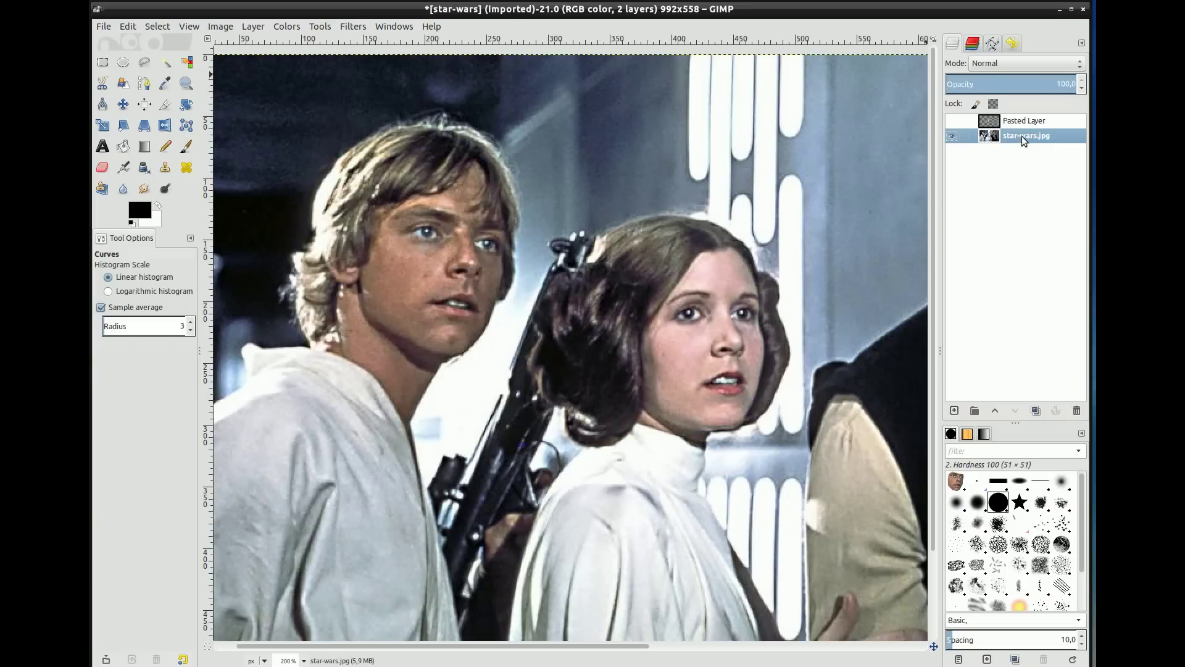
# Outline the woman's original face with a closed freehand selection on star-wars.jpg
pyautogui.click(145, 63)
pyautogui.click(617, 250)
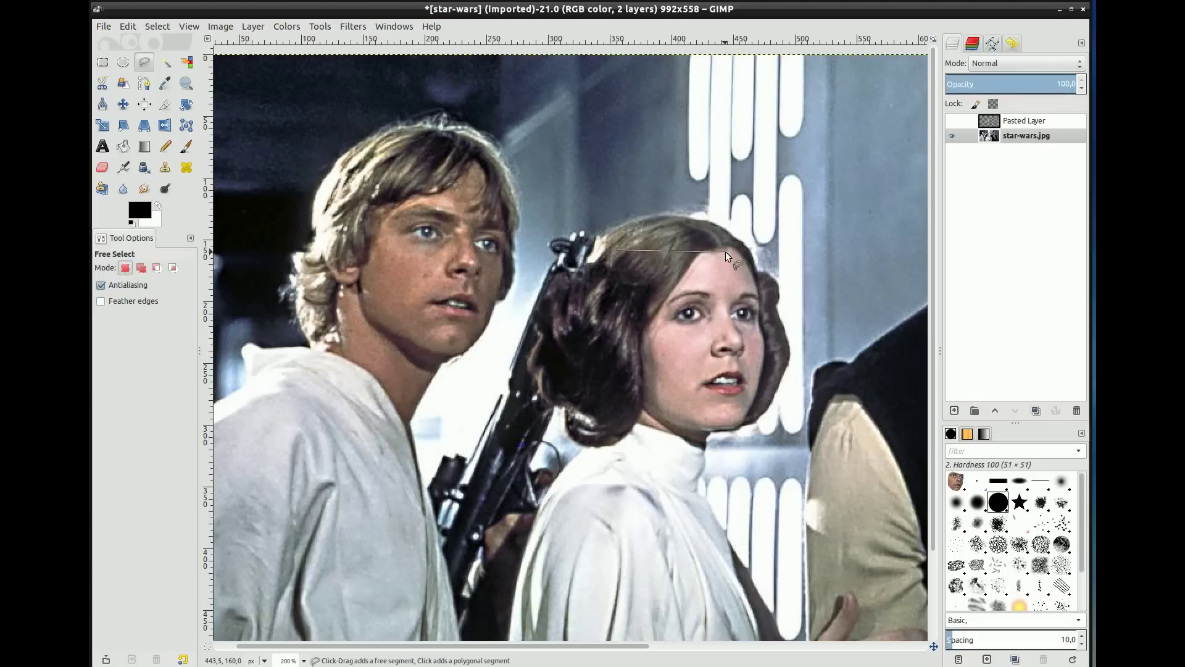
pyautogui.click(757, 297)
pyautogui.click(760, 345)
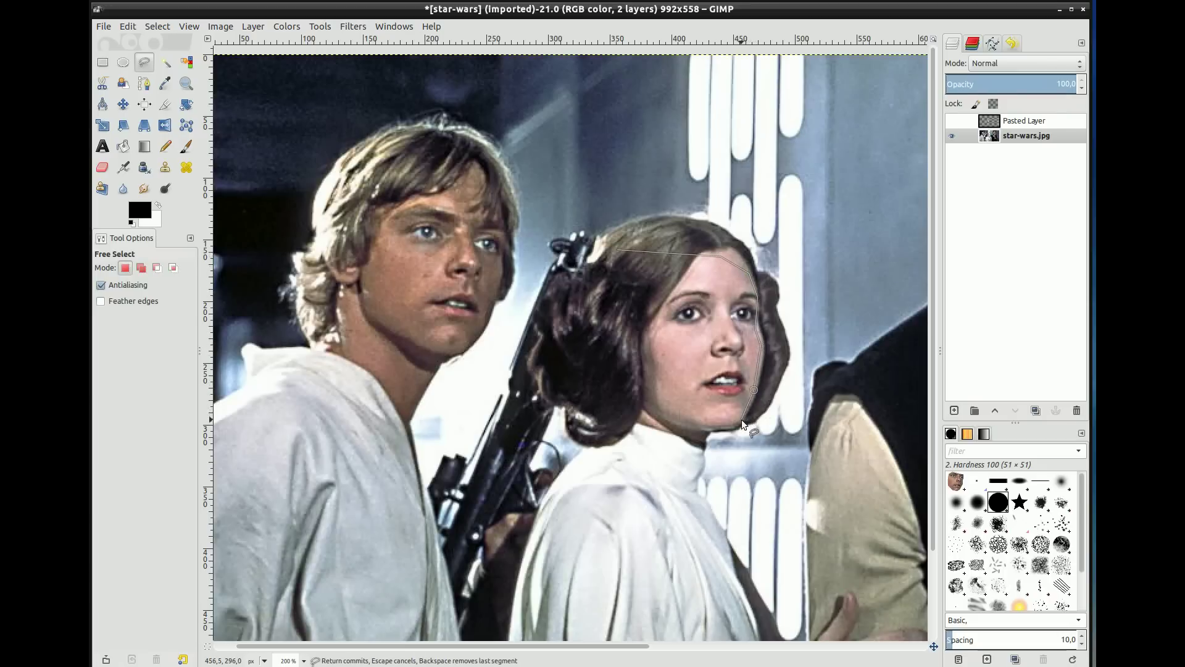
pyautogui.click(666, 414)
pyautogui.click(567, 328)
pyautogui.click(617, 251)
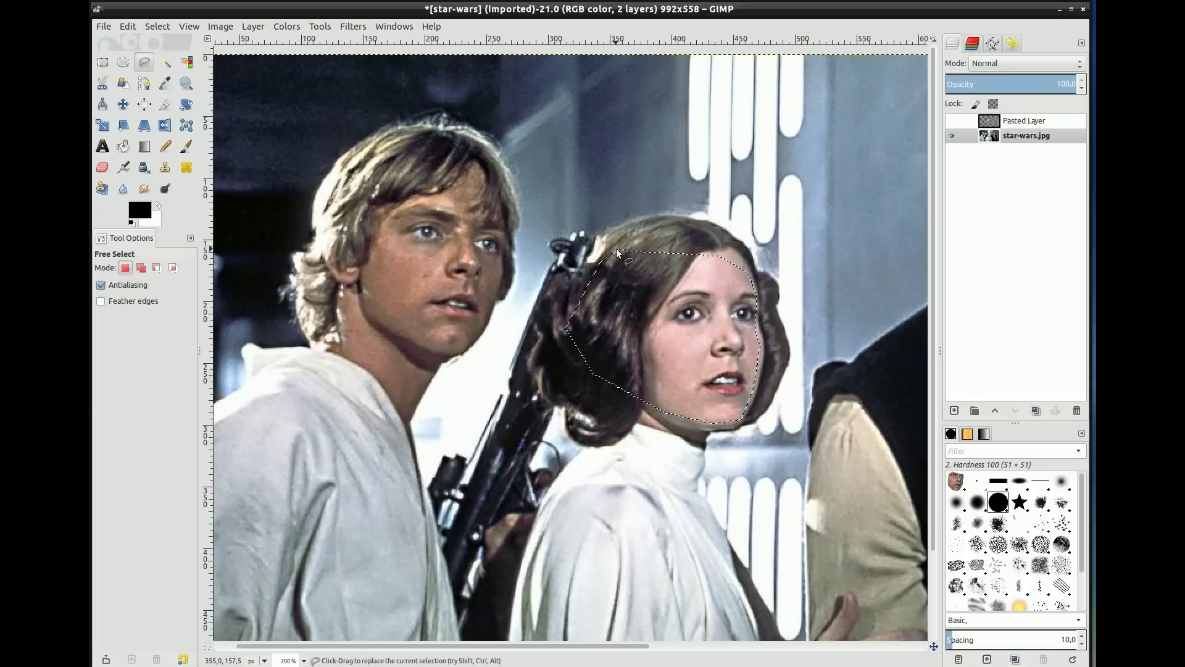
# Copy the woman's selected face to the clipboard
pyautogui.click(127, 26)
pyautogui.click(142, 117)
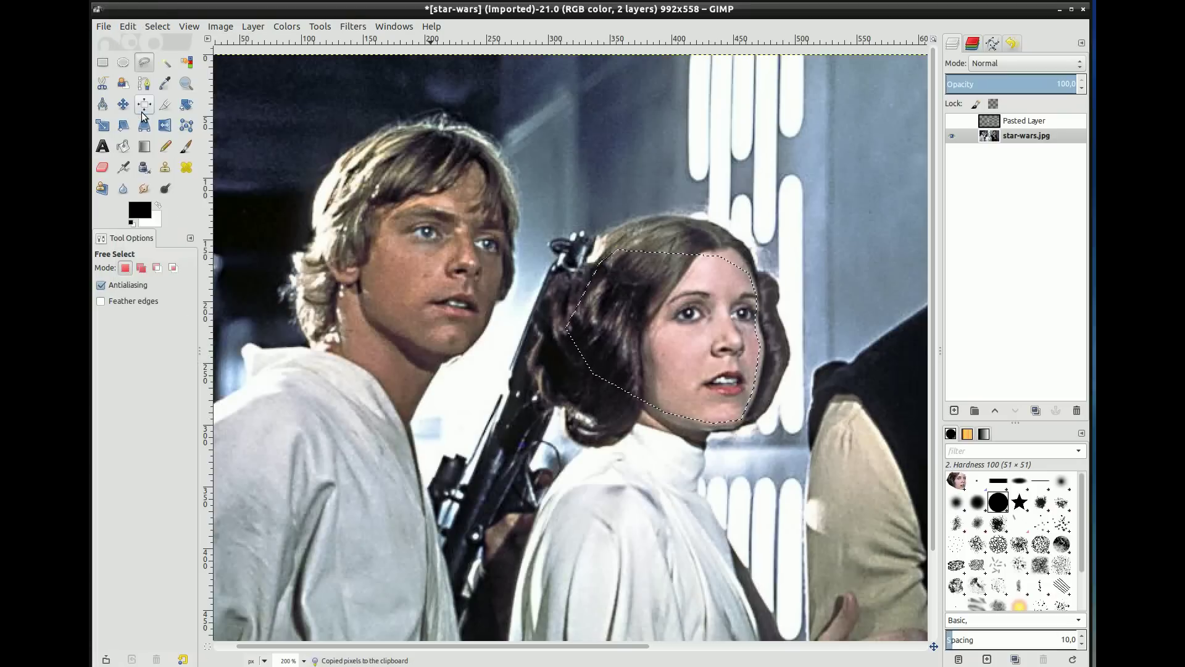
pyautogui.click(127, 26)
# Paste the woman's face, move it onto the man's face, and rotate it about 2.55°
pyautogui.click(142, 145)
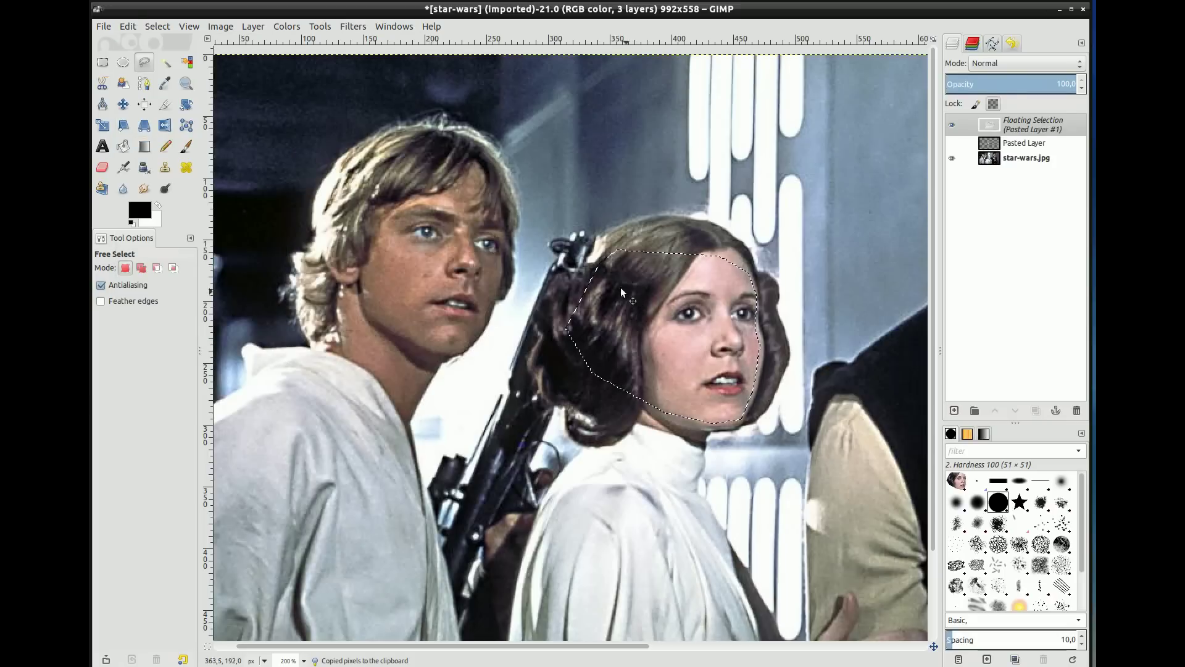
pyautogui.moveTo(707, 341)
pyautogui.mouseDown()
pyautogui.moveTo(416, 258)
pyautogui.moveTo(450, 262)
pyautogui.mouseUp()
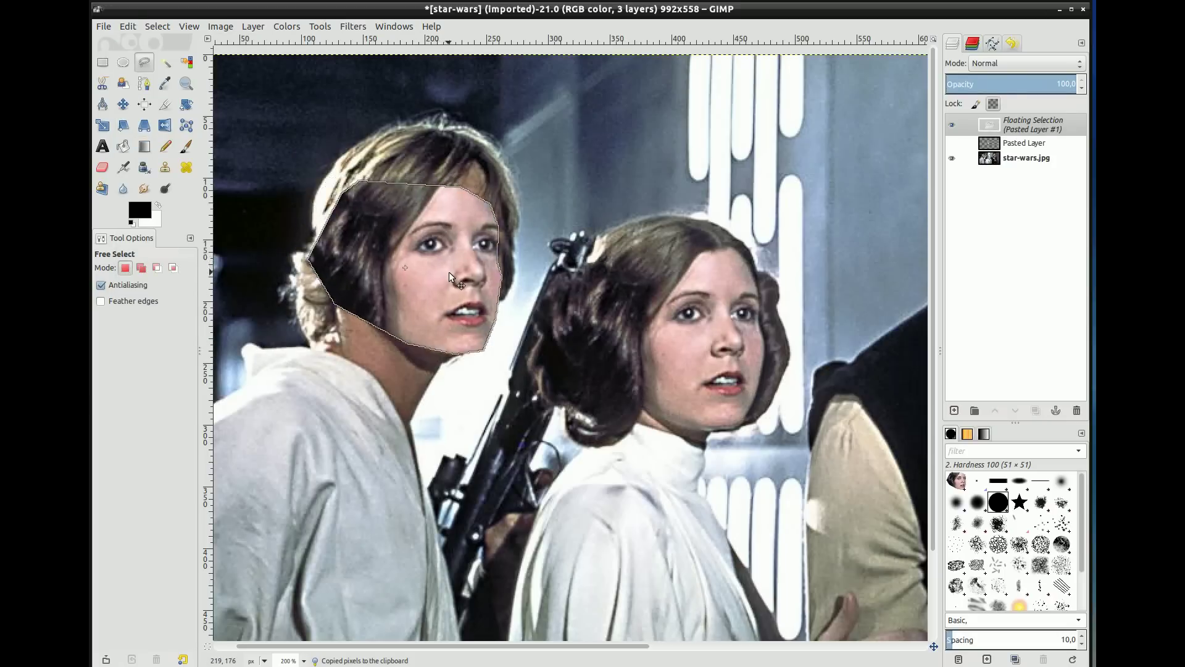
pyautogui.click(186, 104)
pyautogui.moveTo(467, 314); pyautogui.dragTo(468, 322)
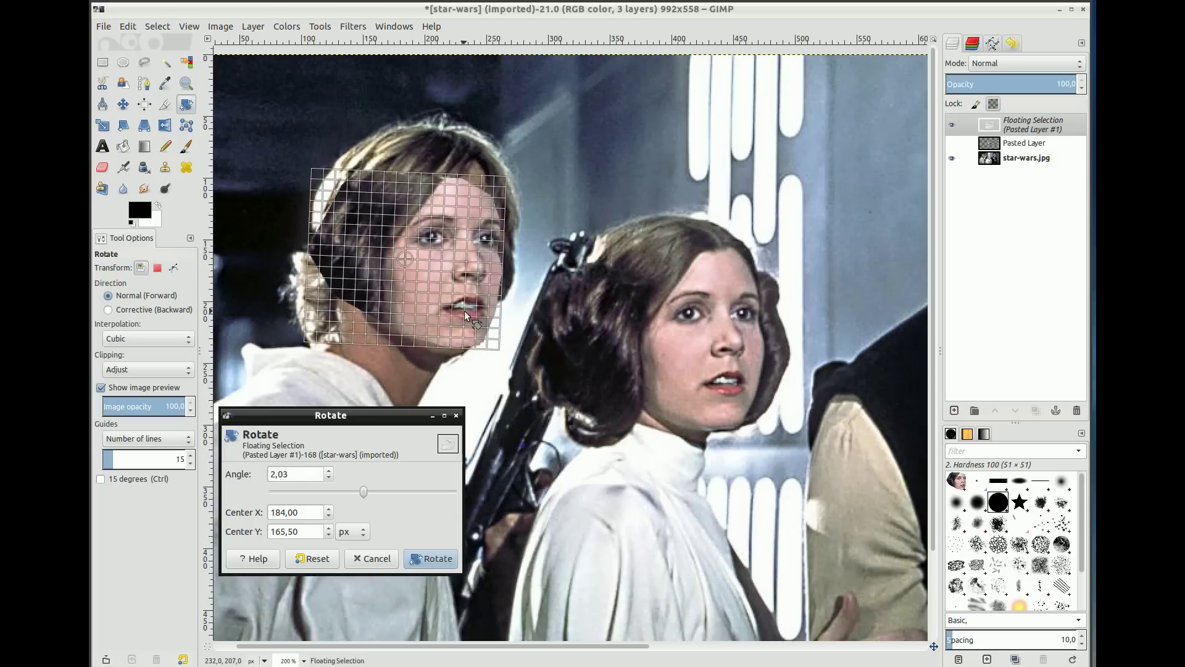
pyautogui.click(432, 558)
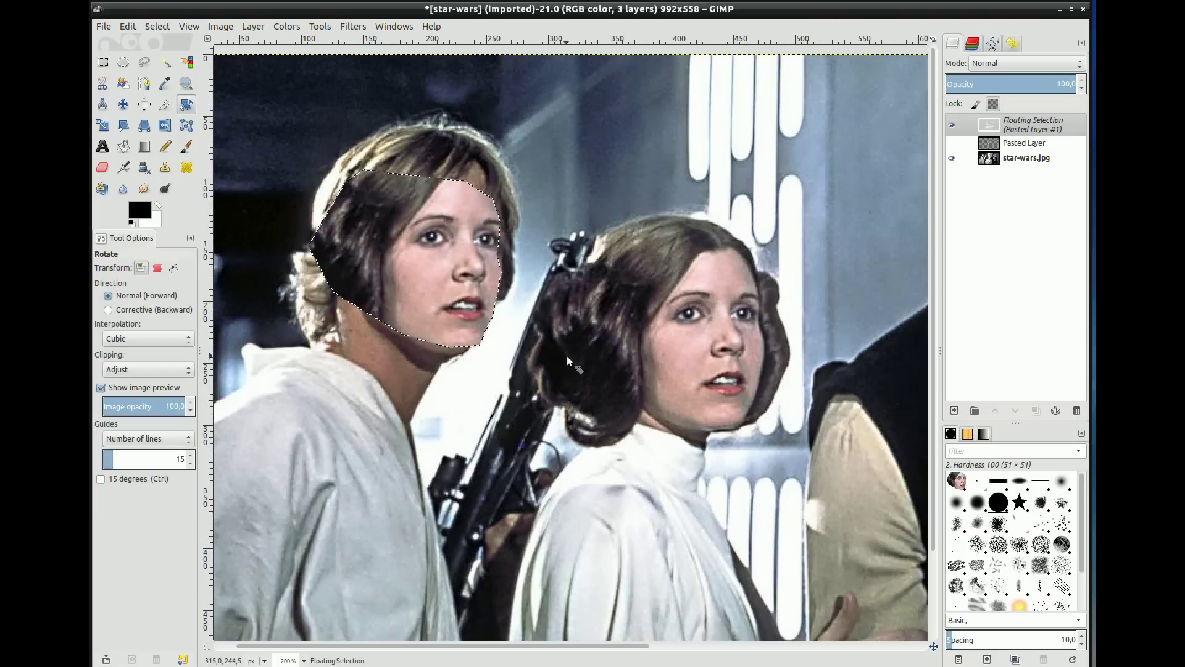
# Cancel an extra rotation and nudge the pasted face slightly into place
pyautogui.click(430, 270)
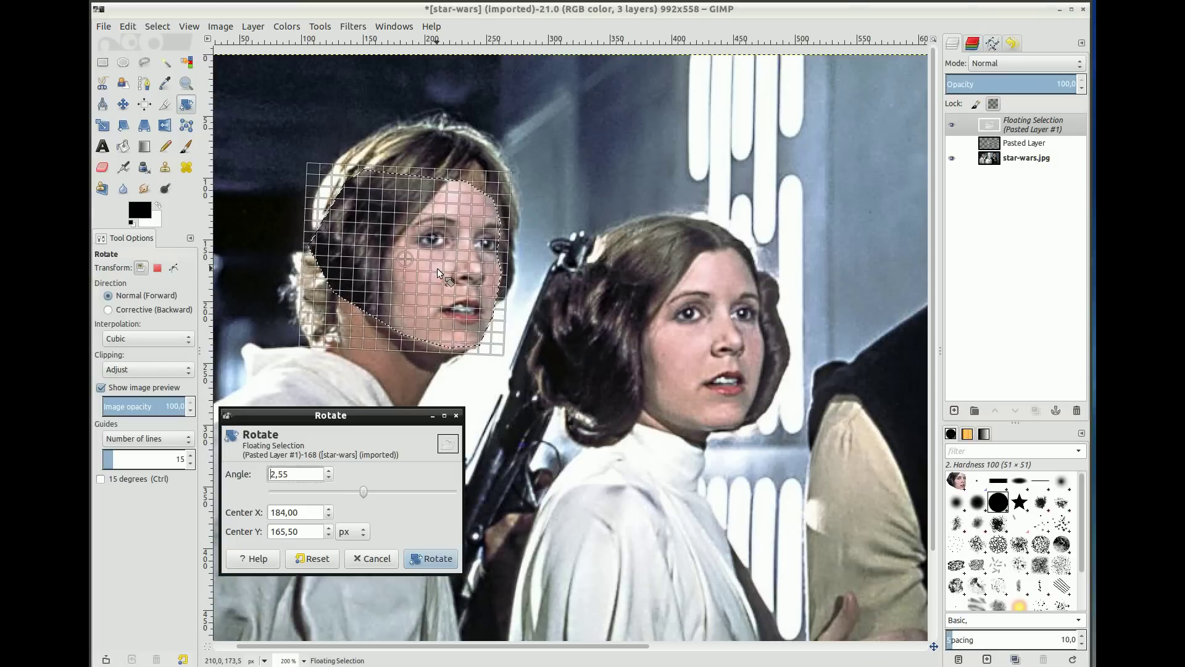
pyautogui.press('Escape')
pyautogui.click(123, 104)
pyautogui.moveTo(432, 281); pyautogui.dragTo(434, 281)
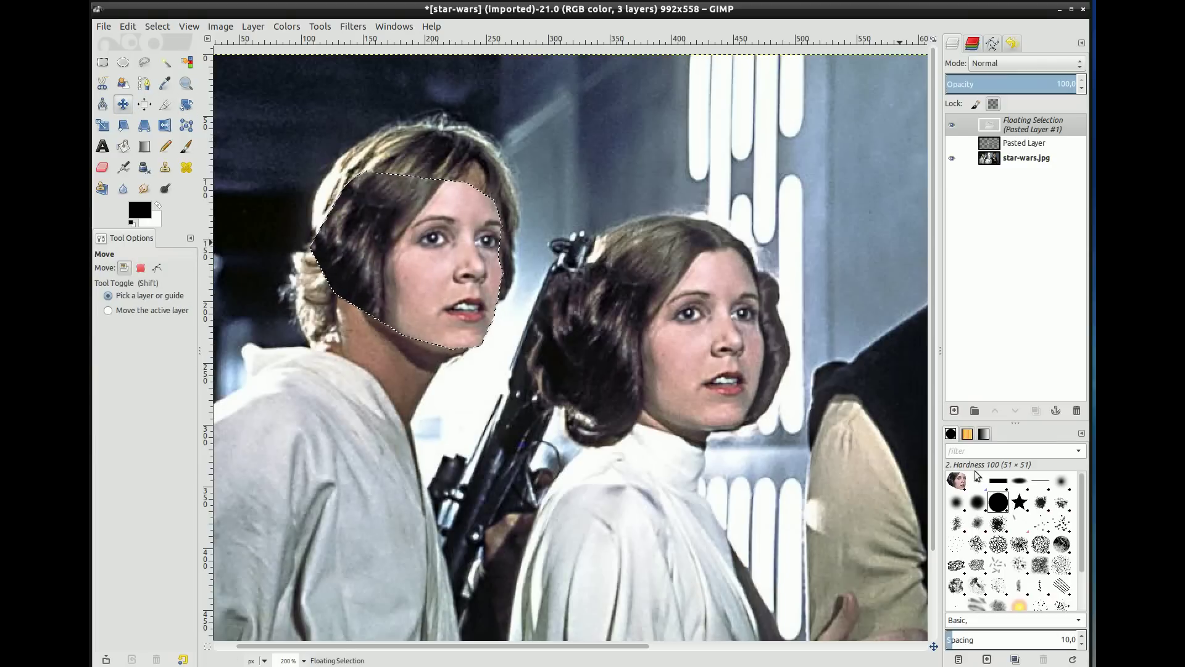
# Anchor the woman's face as a new layer and erase its forehead and jaw edges
pyautogui.click(955, 410)
pyautogui.scroll(2, 389, 188)
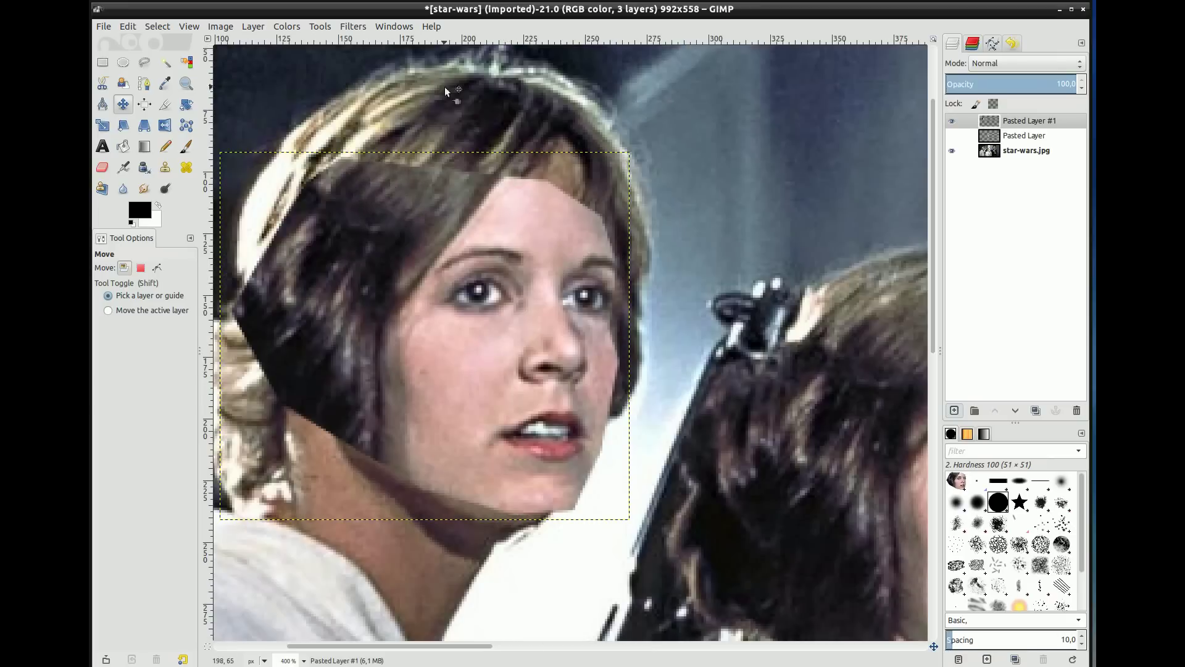
pyautogui.click(103, 167)
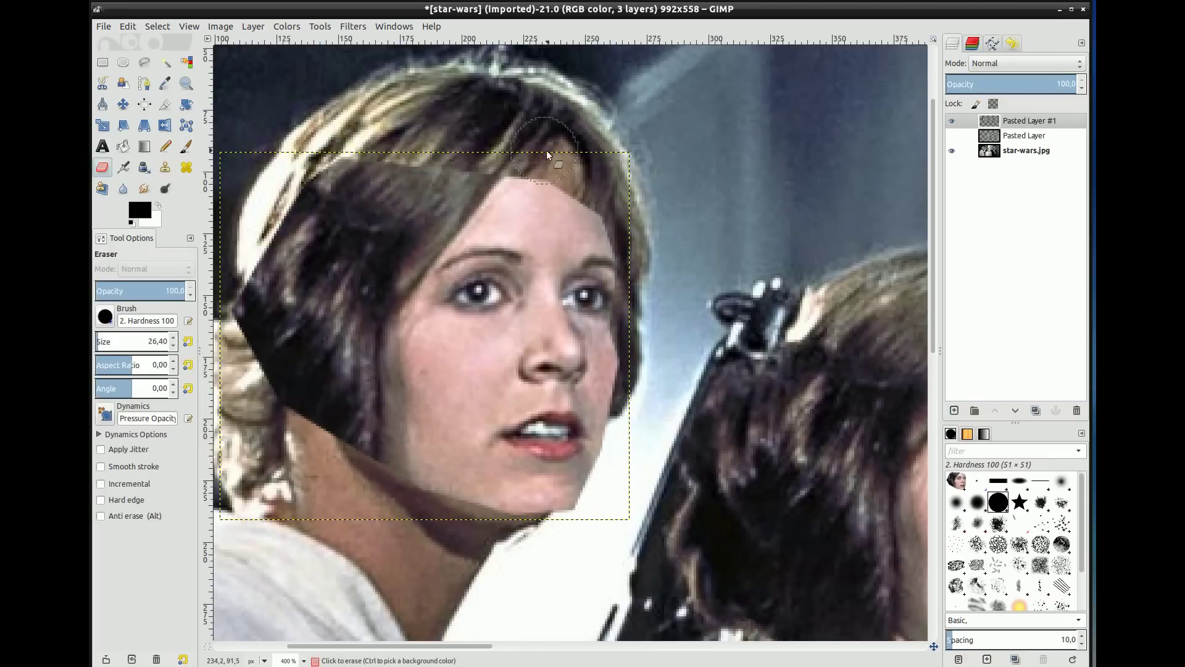
pyautogui.moveTo(558, 172); pyautogui.dragTo(575, 193)
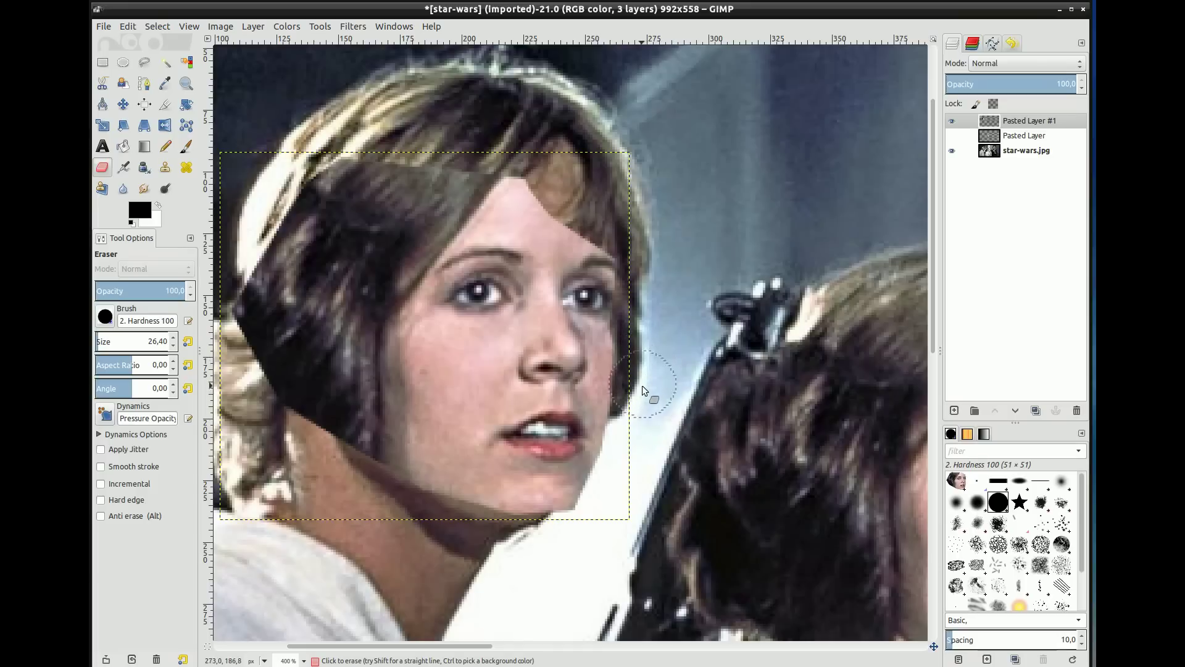
pyautogui.moveTo(635, 424); pyautogui.dragTo(601, 503)
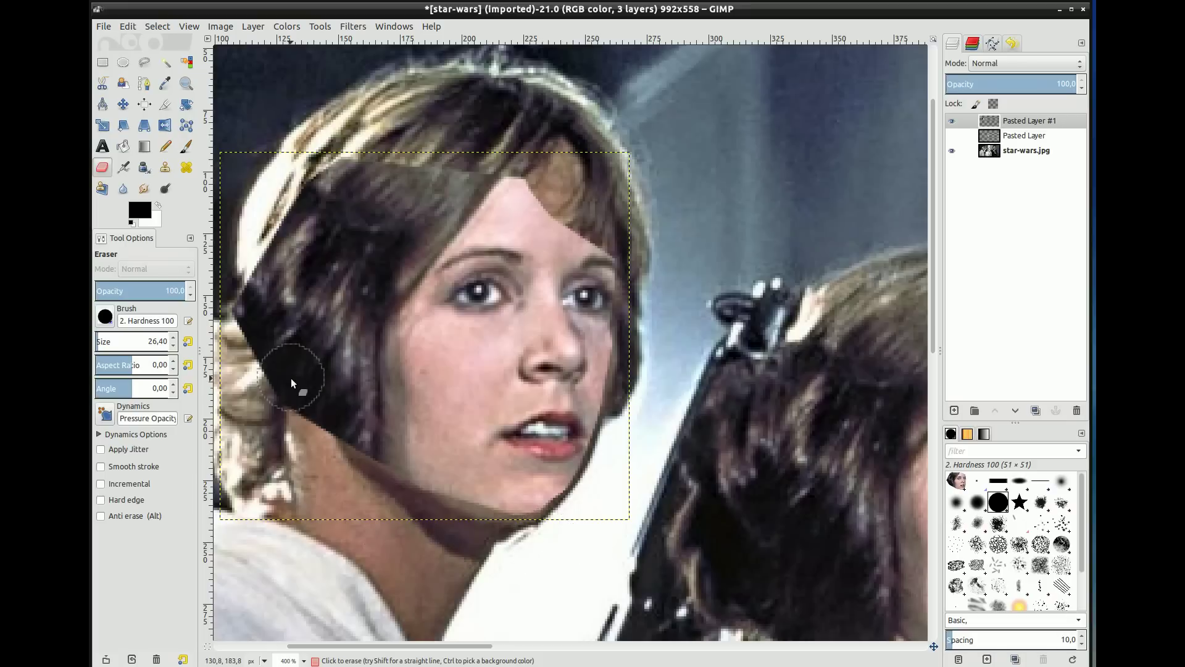
# Erase the pasted edges around the man's hairline, top of head, ear and cheek
pyautogui.moveTo(247, 335)
pyautogui.mouseDown()
pyautogui.moveTo(262, 320)
pyautogui.moveTo(245, 274)
pyautogui.mouseUp()
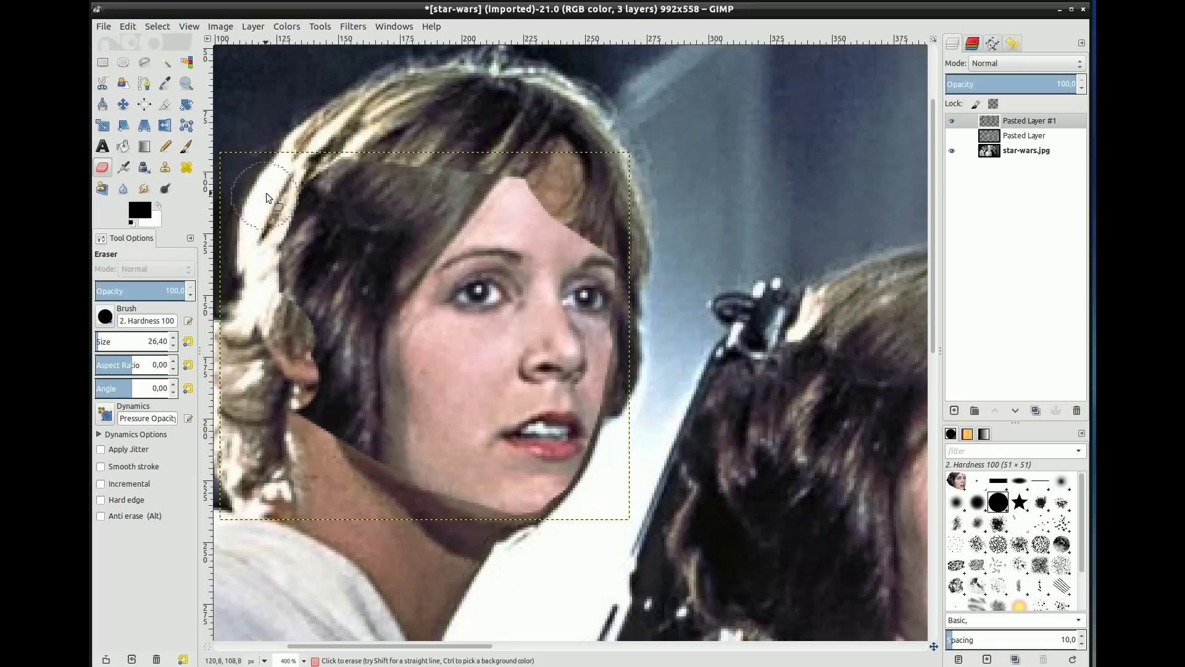
pyautogui.moveTo(322, 138); pyautogui.dragTo(279, 209)
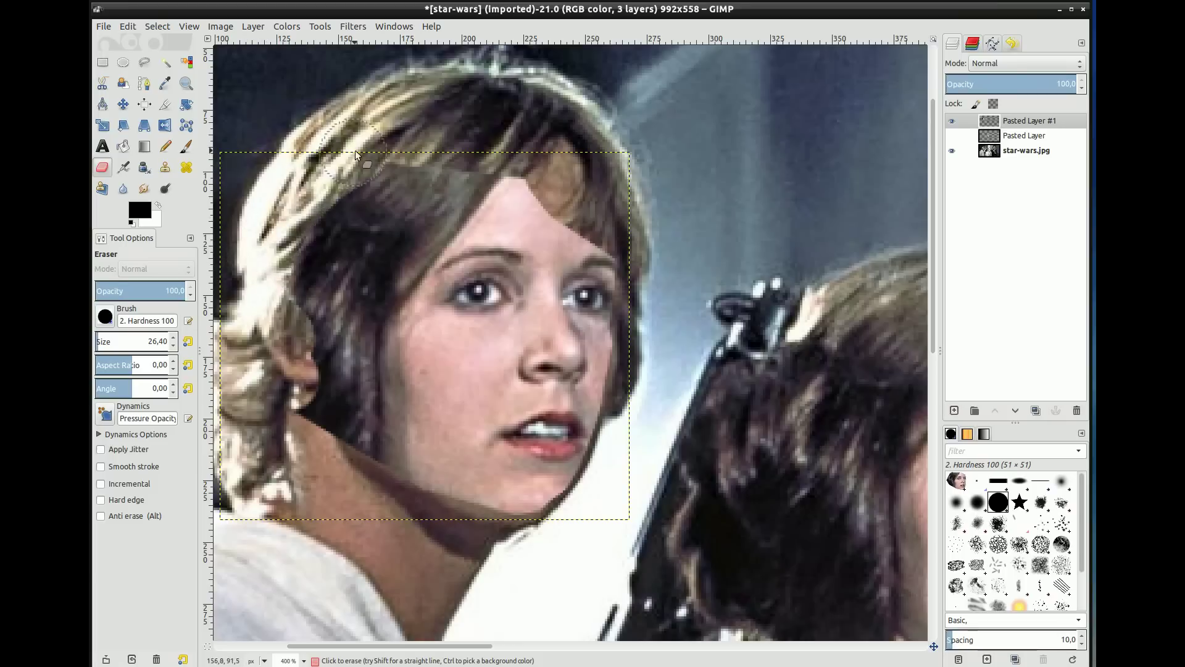
pyautogui.moveTo(279, 240); pyautogui.dragTo(372, 148)
pyautogui.moveTo(318, 386); pyautogui.dragTo(290, 441)
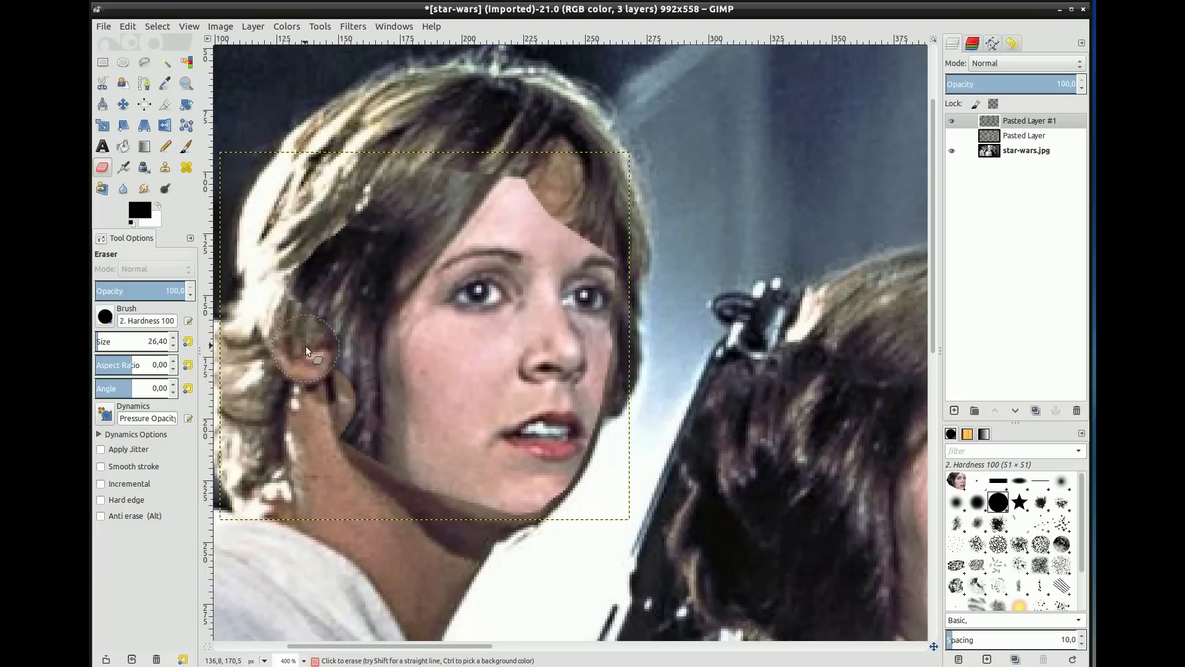
pyautogui.moveTo(305, 339); pyautogui.dragTo(319, 353)
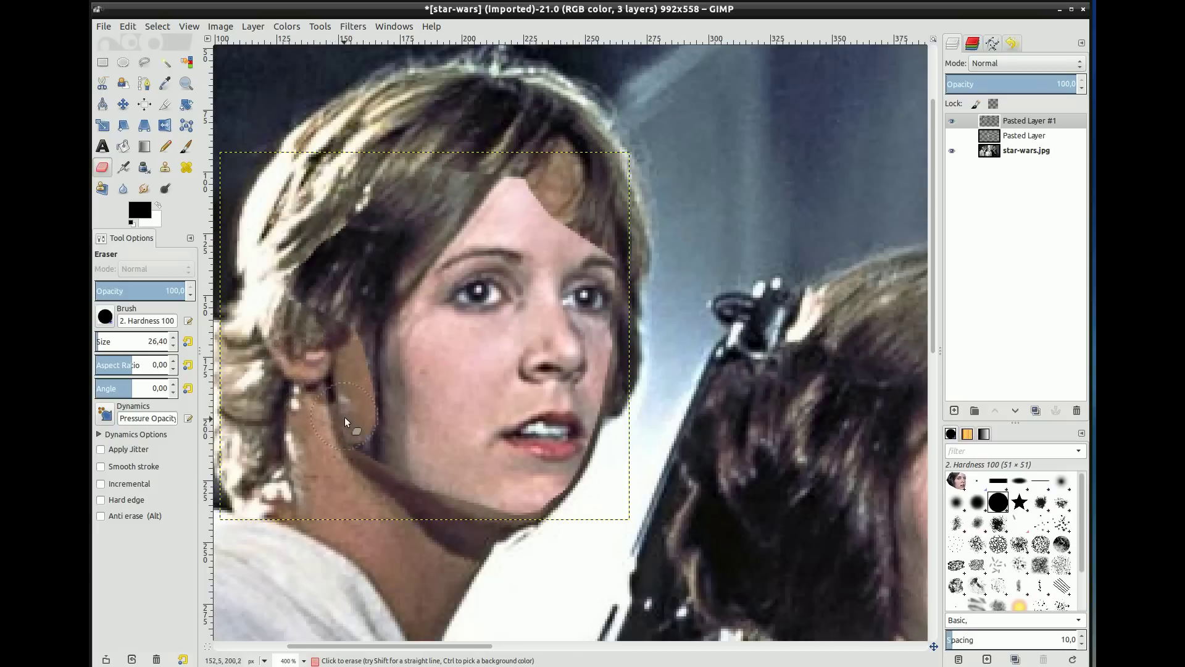
pyautogui.moveTo(378, 353); pyautogui.dragTo(388, 400)
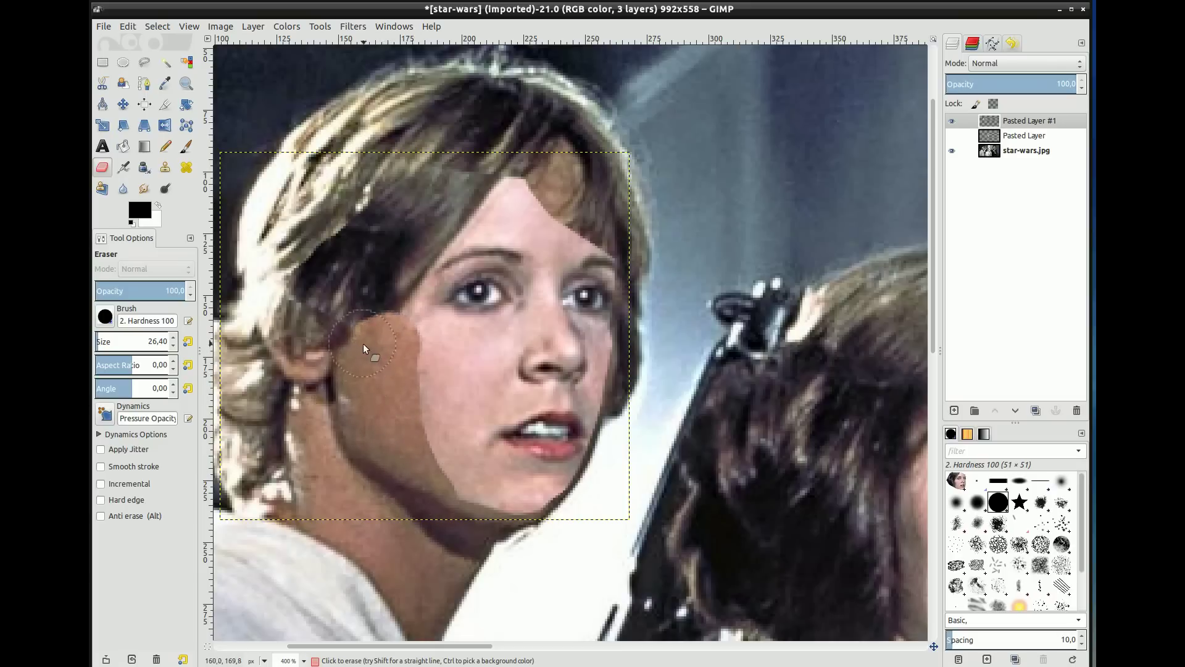
# Undo the cheek stroke and re-erase around the ear, across the cheek and down to the jaw
pyautogui.hotkey('ctrl', 'z')
pyautogui.hotkey('ctrl', 'z')
pyautogui.hotkey('ctrl', 'z')
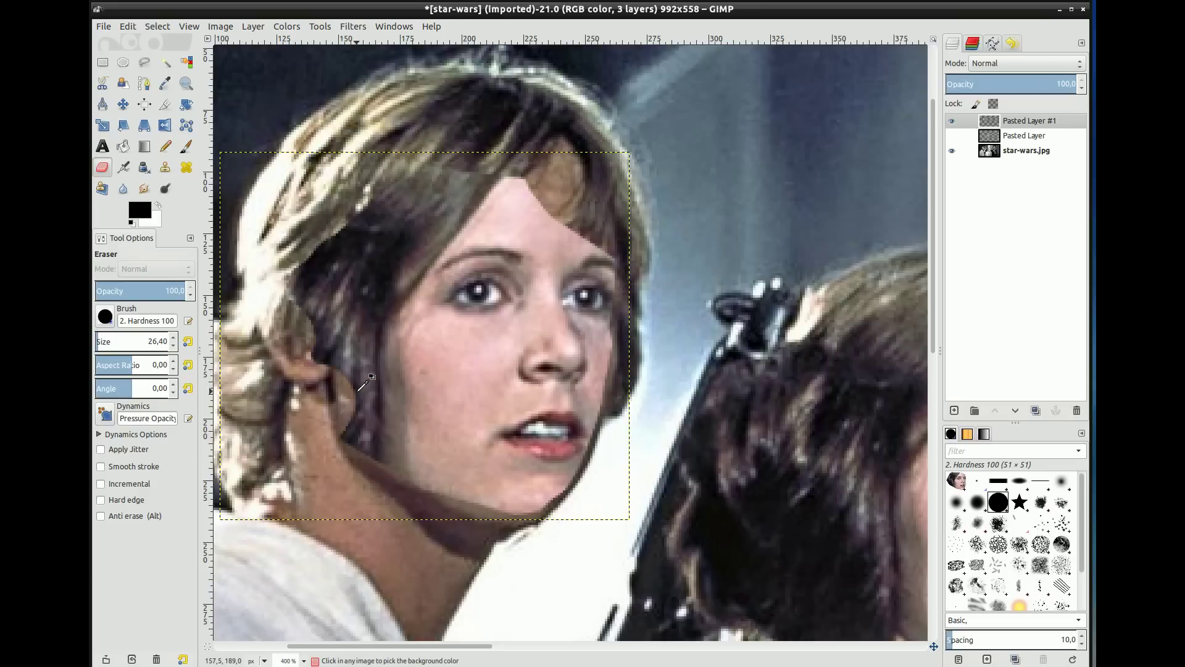
pyautogui.moveTo(284, 313); pyautogui.dragTo(302, 354)
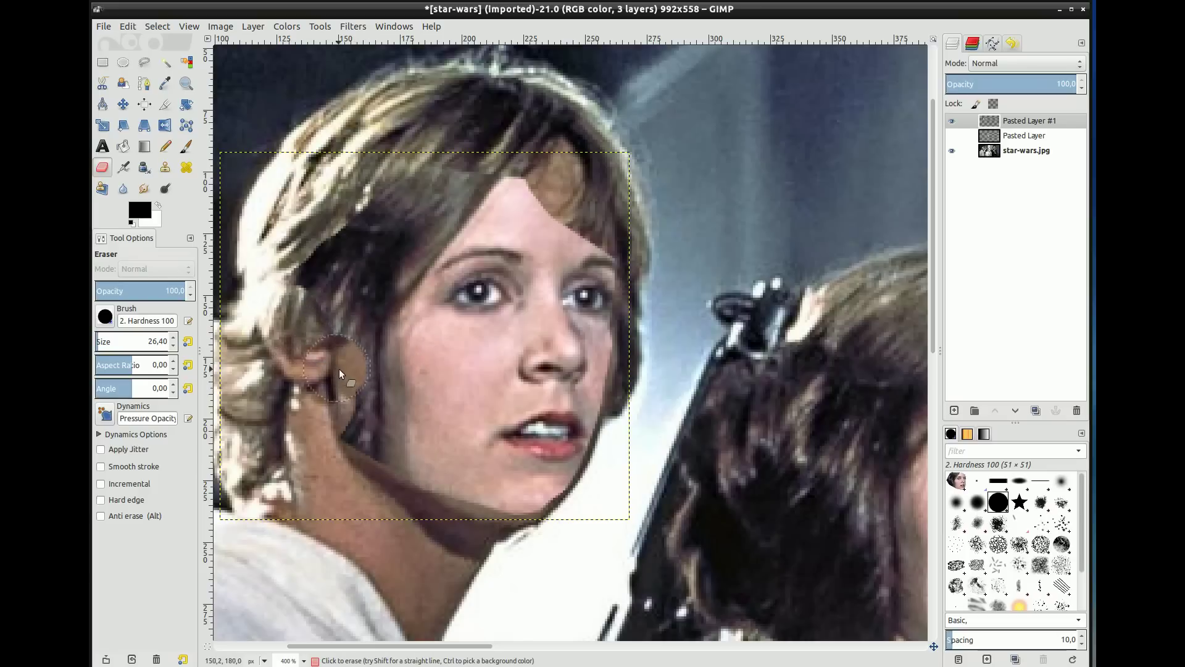
pyautogui.moveTo(365, 381); pyautogui.dragTo(393, 358)
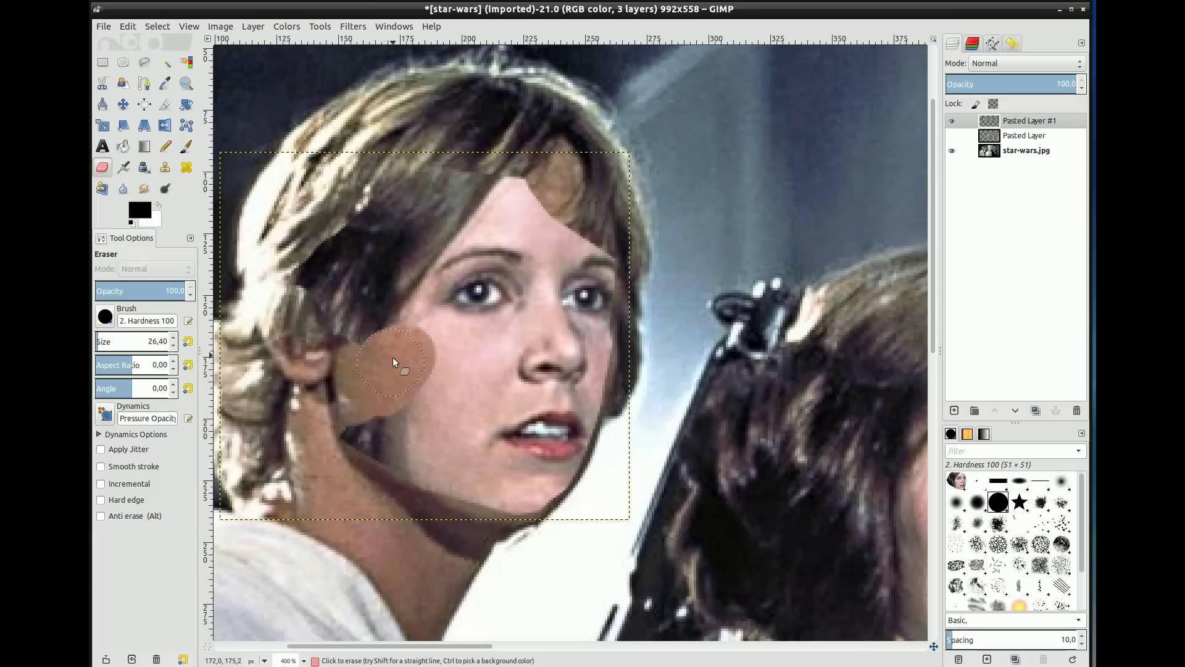
pyautogui.moveTo(382, 409); pyautogui.dragTo(424, 528)
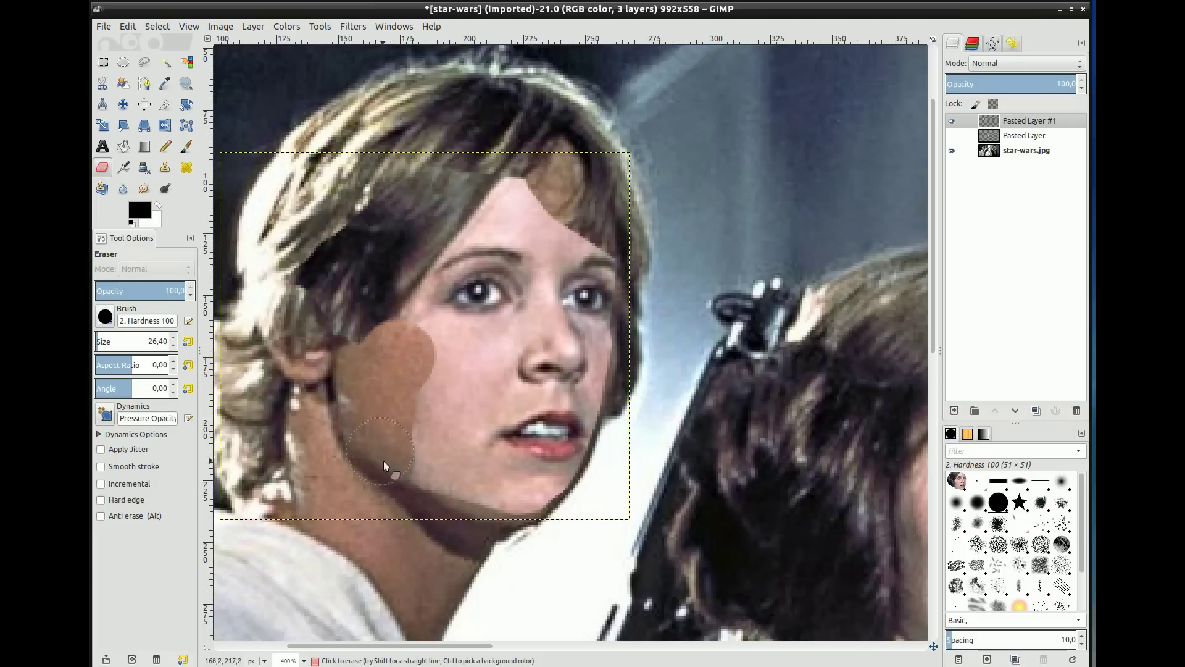
pyautogui.scroll(-1, 571, 256)
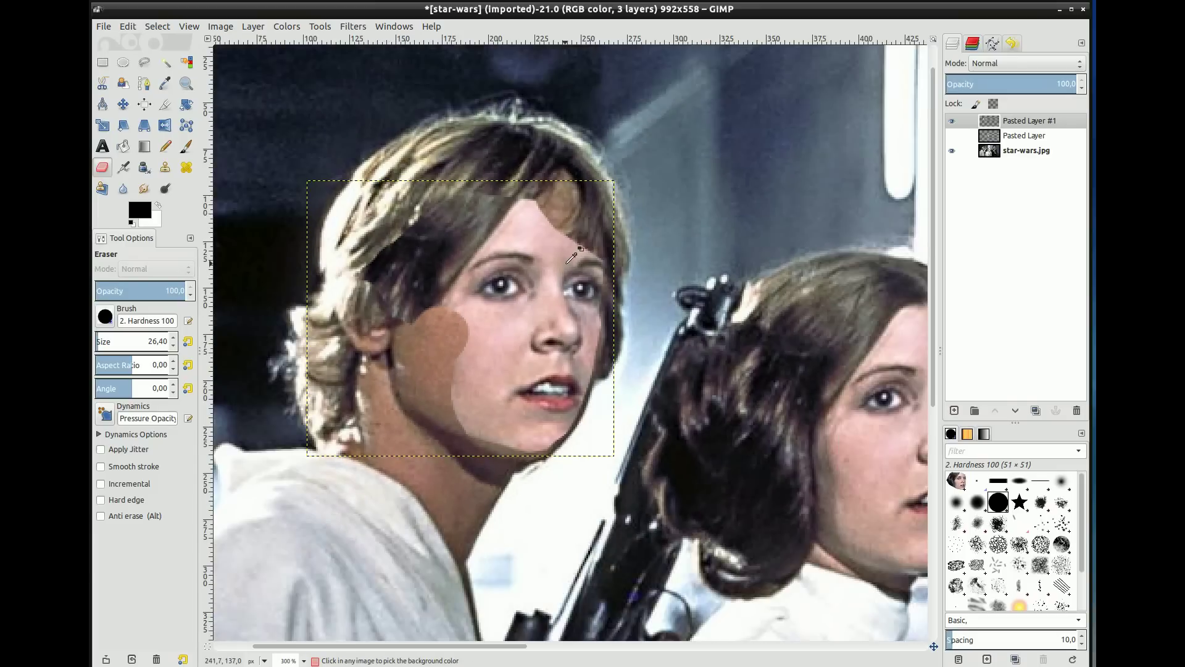
pyautogui.scroll(-1, 571, 256)
pyautogui.scroll(-1, 571, 256)
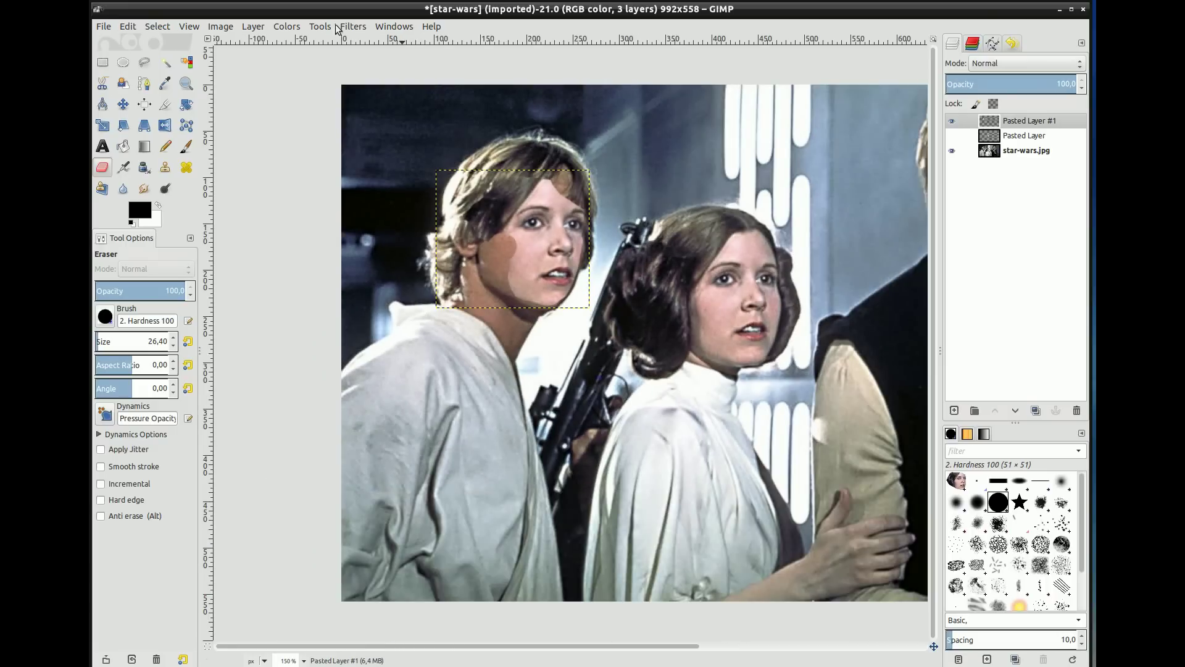
# Apply Layer to Image Size to both pasted face layers
pyautogui.click(247, 27)
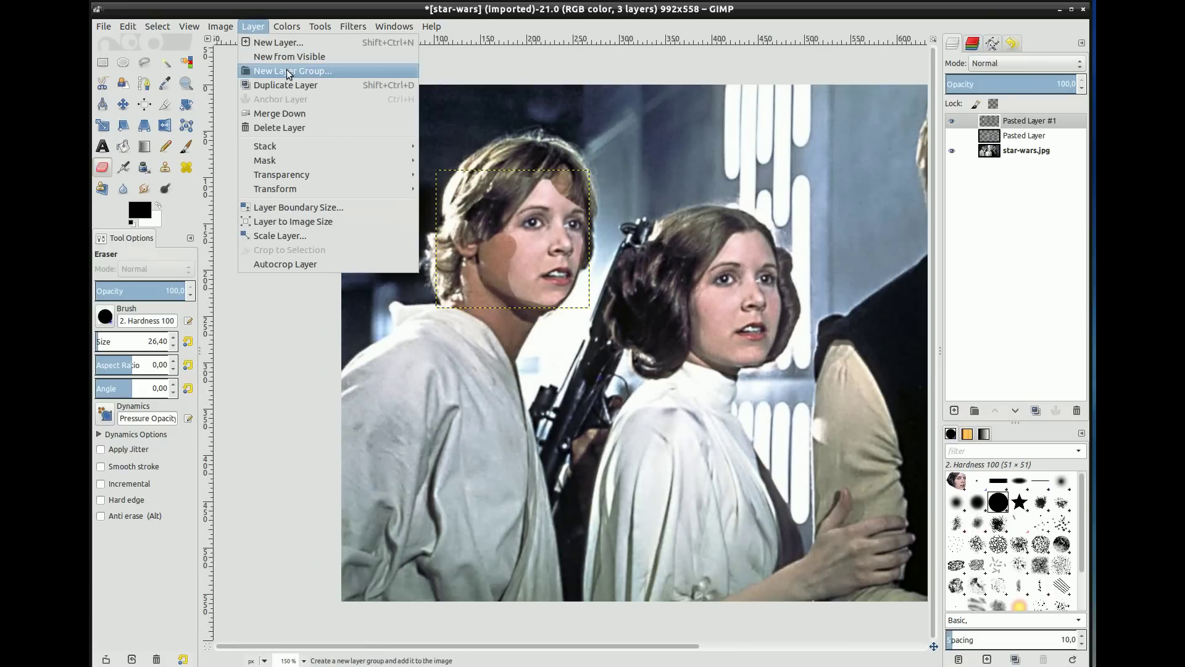
pyautogui.click(336, 219)
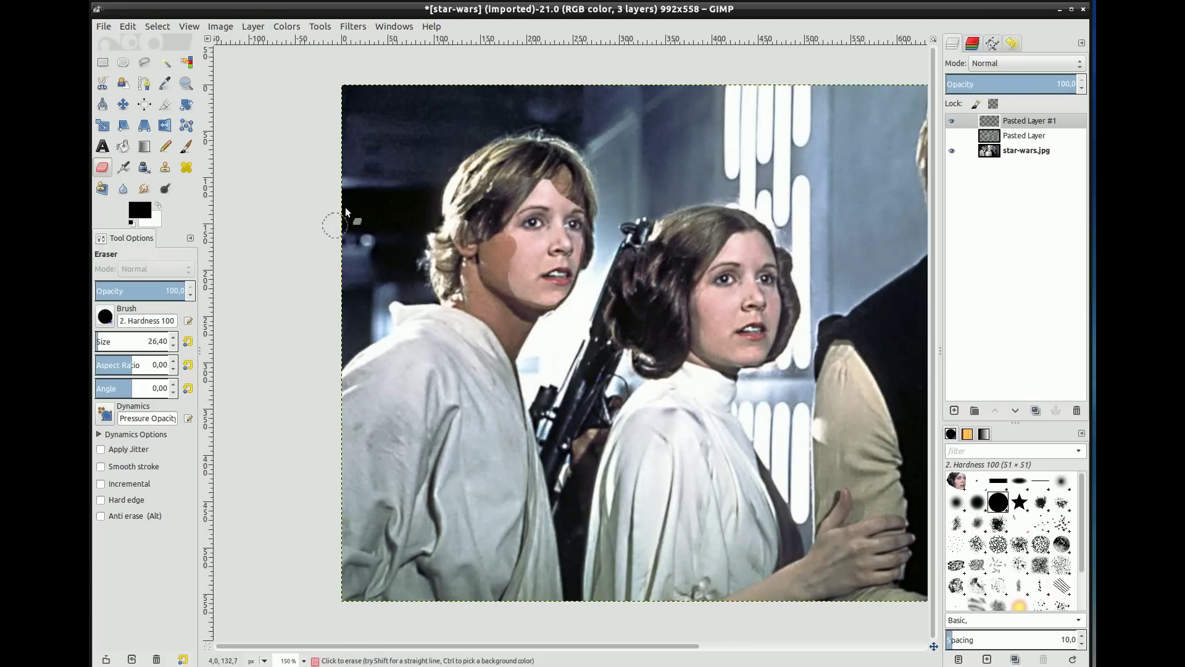
pyautogui.click(1019, 136)
pyautogui.click(252, 27)
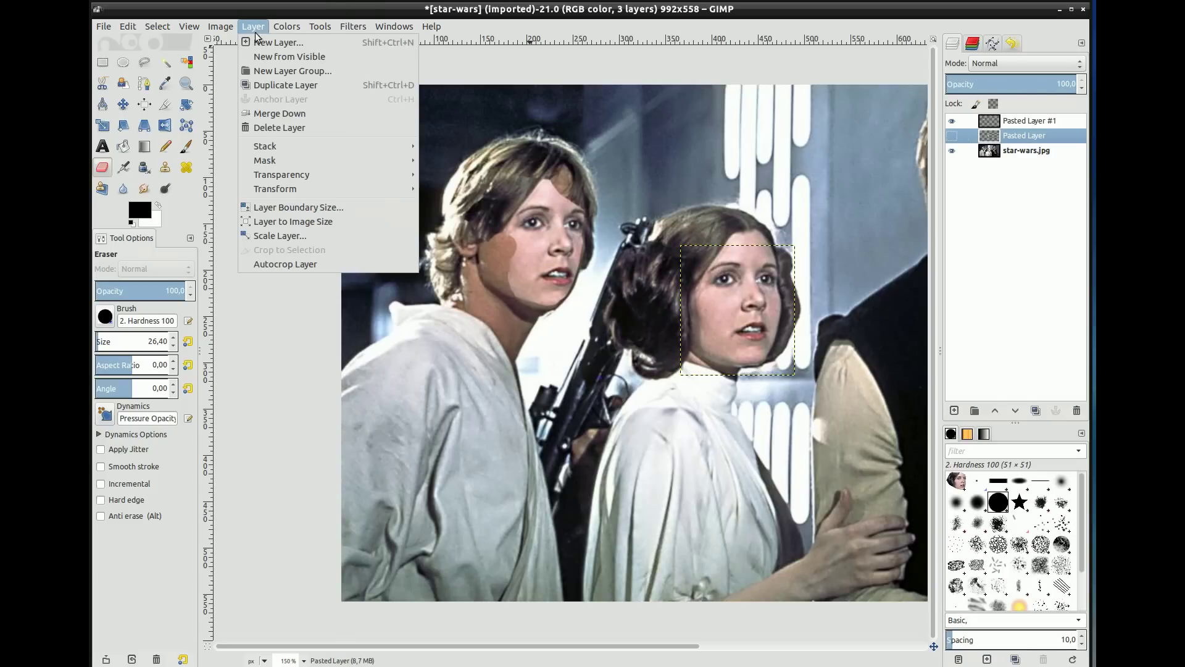
pyautogui.click(295, 220)
# Open the G'MIC filter collection from the Filters menu
pyautogui.scroll(1, 691, 199)
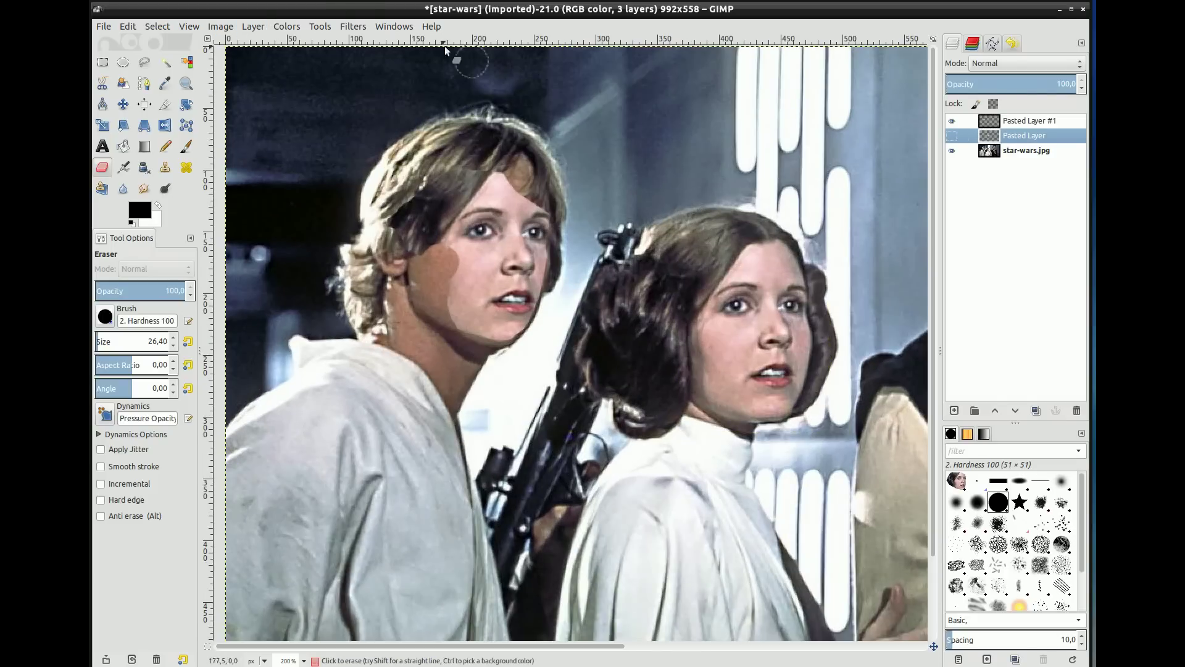
pyautogui.click(353, 26)
pyautogui.click(383, 361)
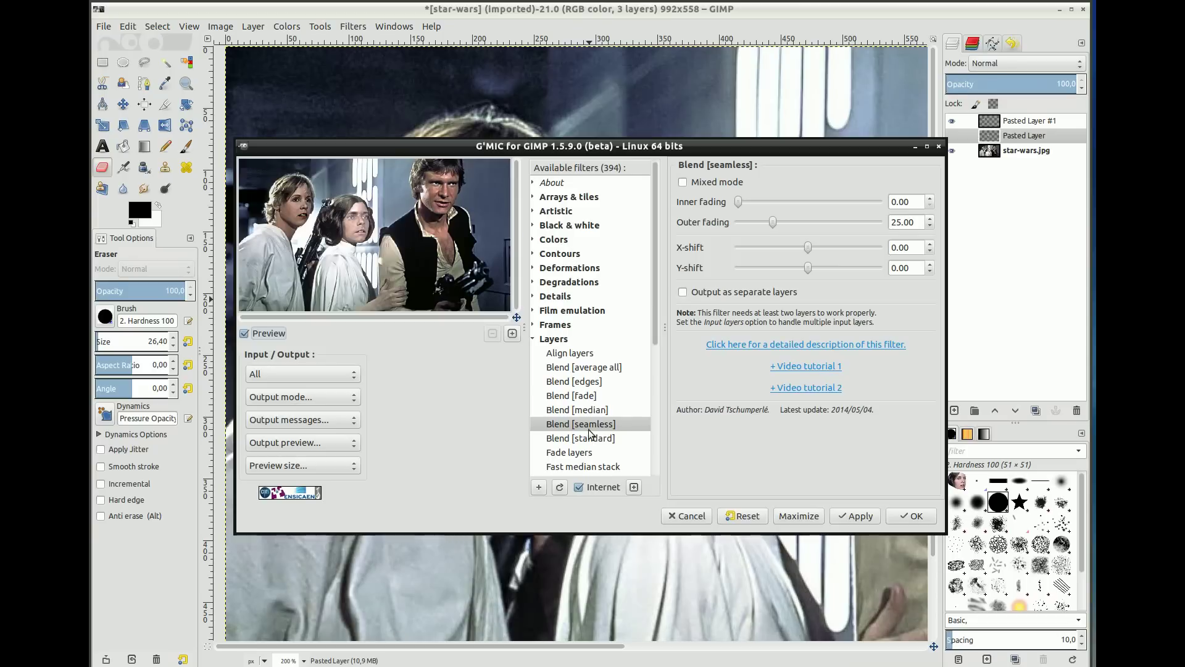
# Run G'MIC Blend [seamless] with Input layers set to All
pyautogui.click(347, 378)
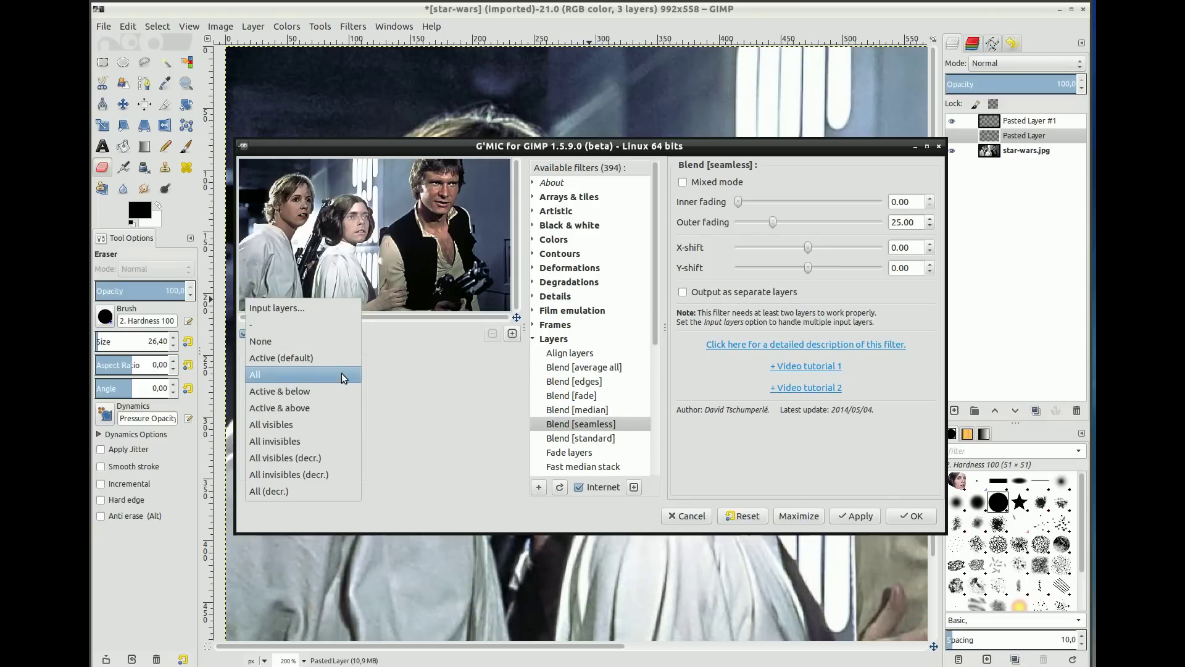
pyautogui.click(344, 378)
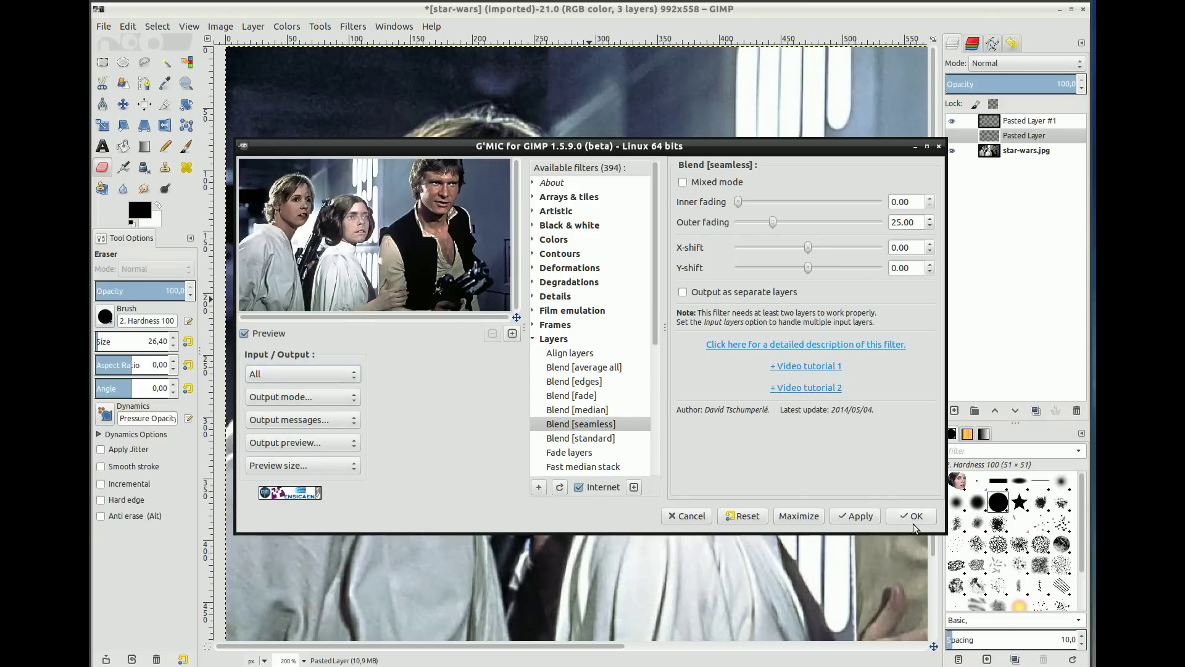
pyautogui.click(913, 519)
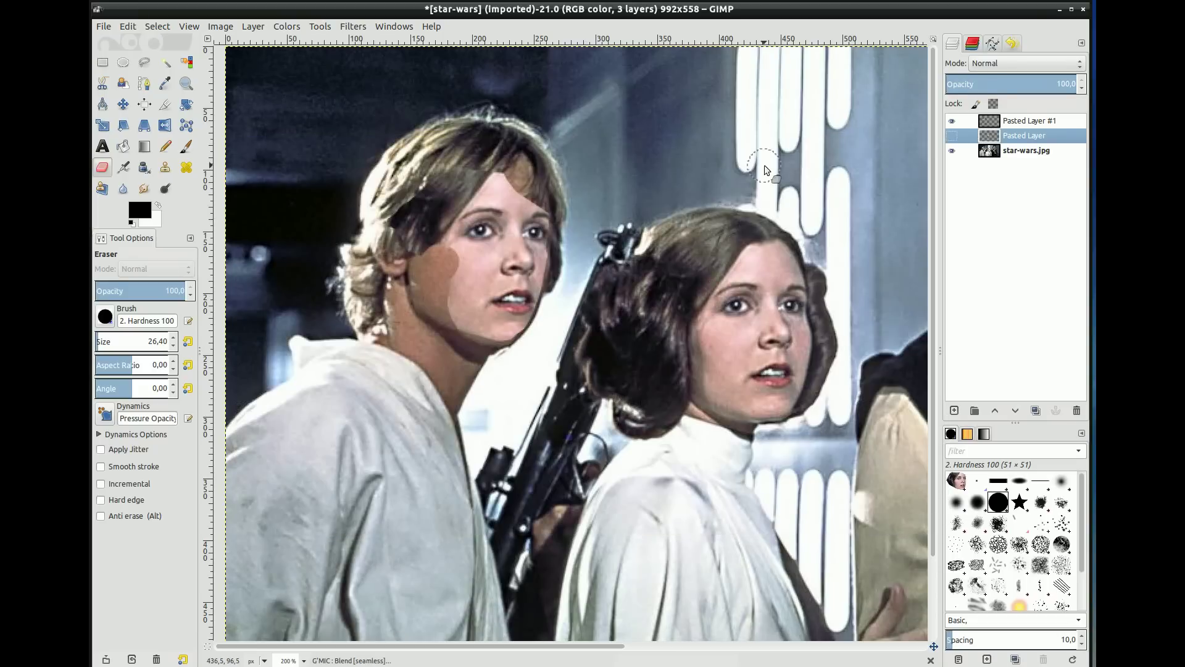
pyautogui.scroll(-1, 619, 92)
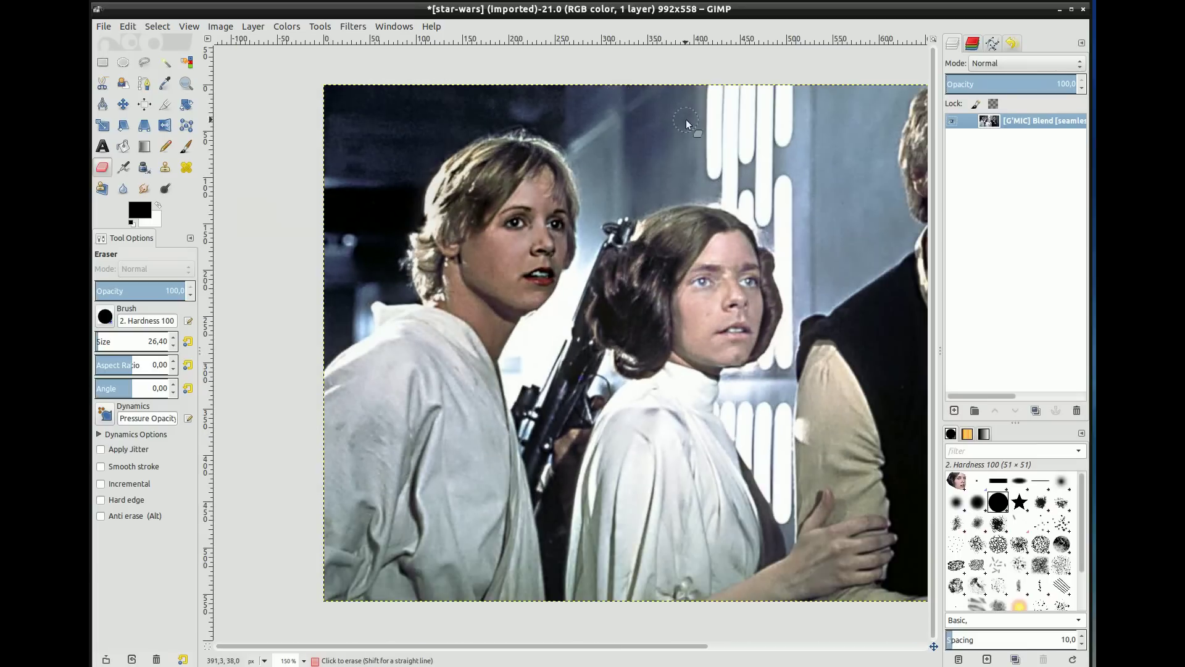
# Load original star-wars.jpg as a layer above the blended result and toggle its visibility to compare
pyautogui.scroll(-2, 686, 120)
pyautogui.scroll(1, 710, 137)
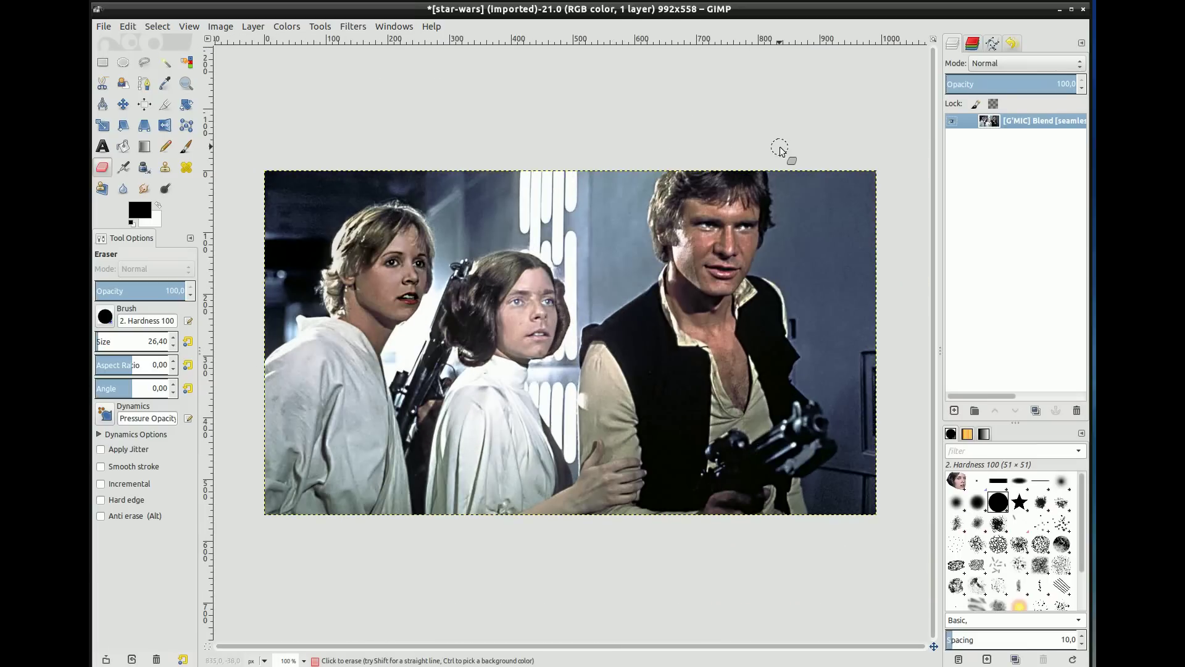
pyautogui.click(104, 26)
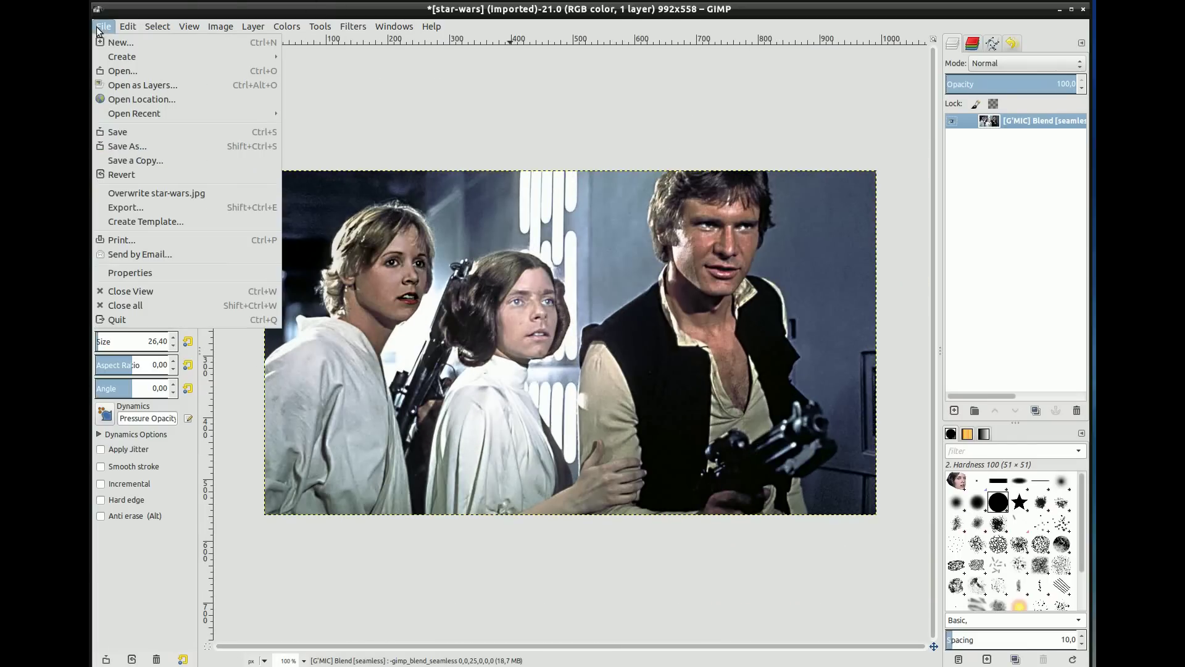
pyautogui.click(141, 75)
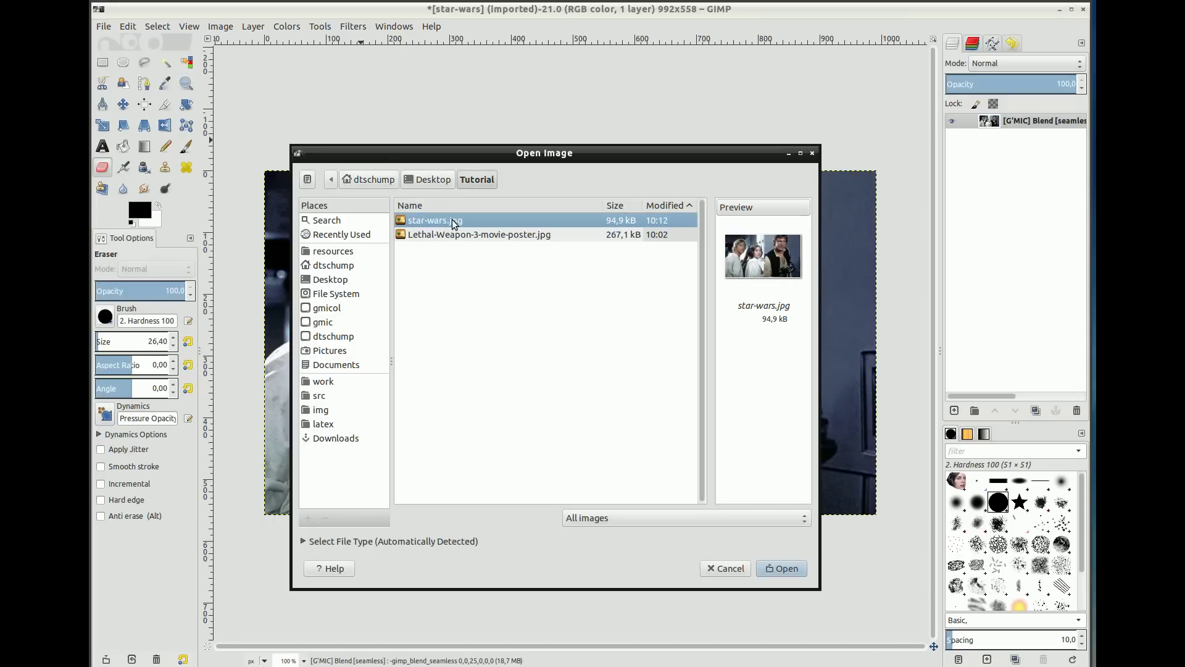
pyautogui.doubleClick(452, 220)
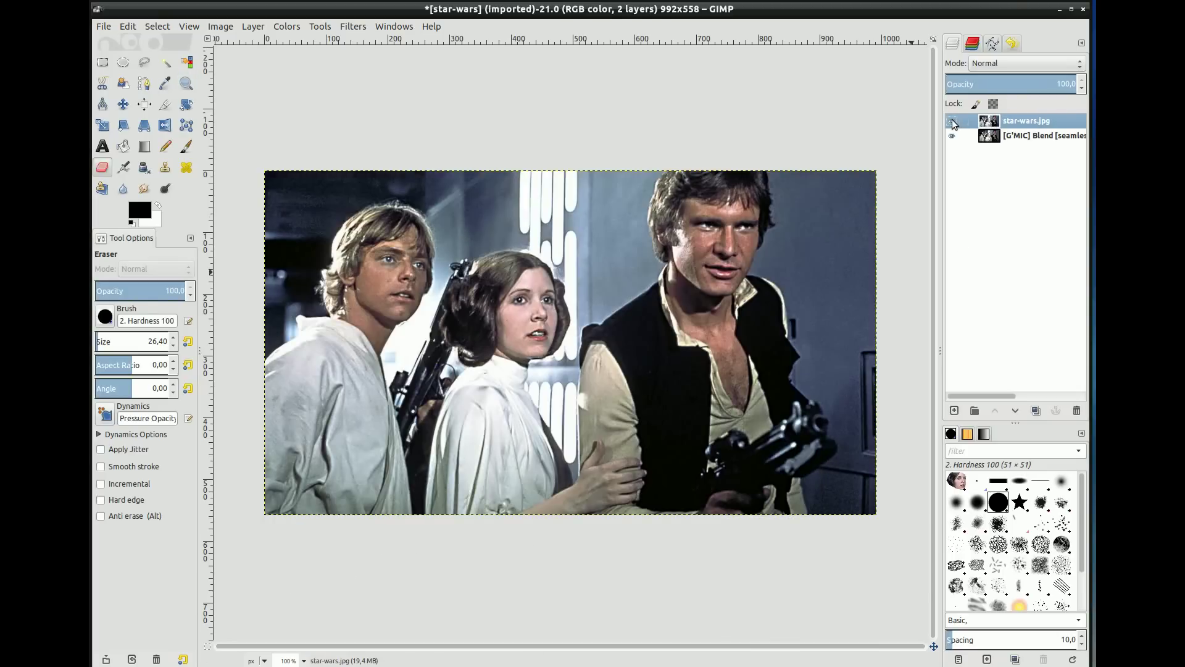
pyautogui.click(952, 121)
pyautogui.click(952, 121)
pyautogui.click(952, 121)
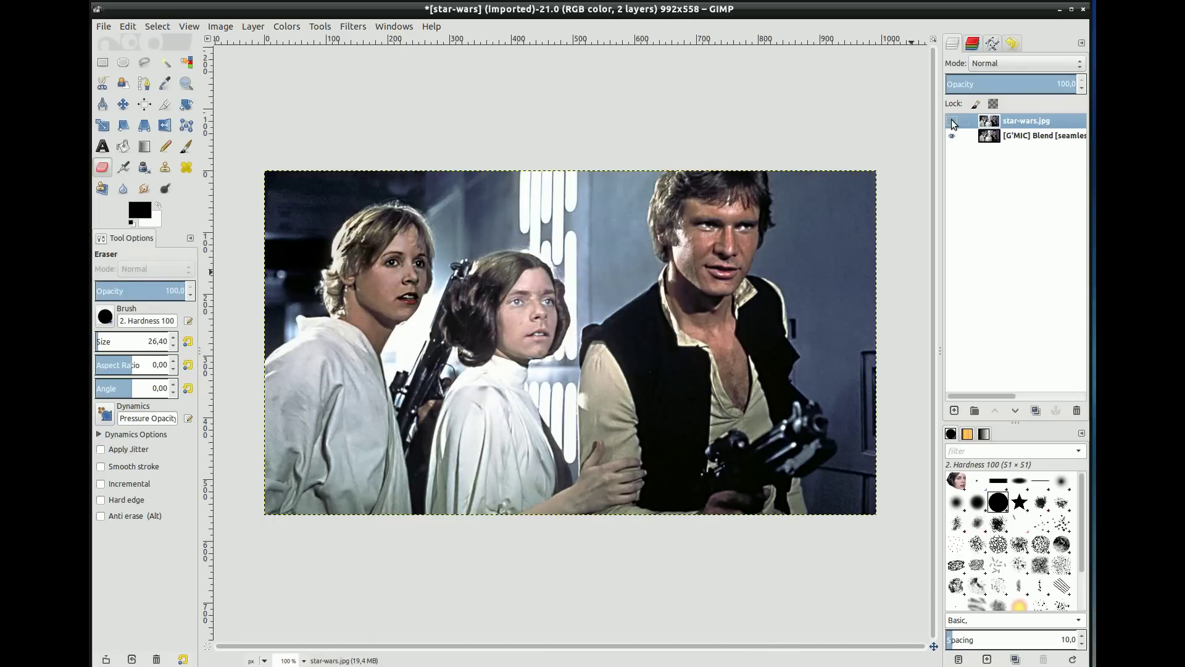